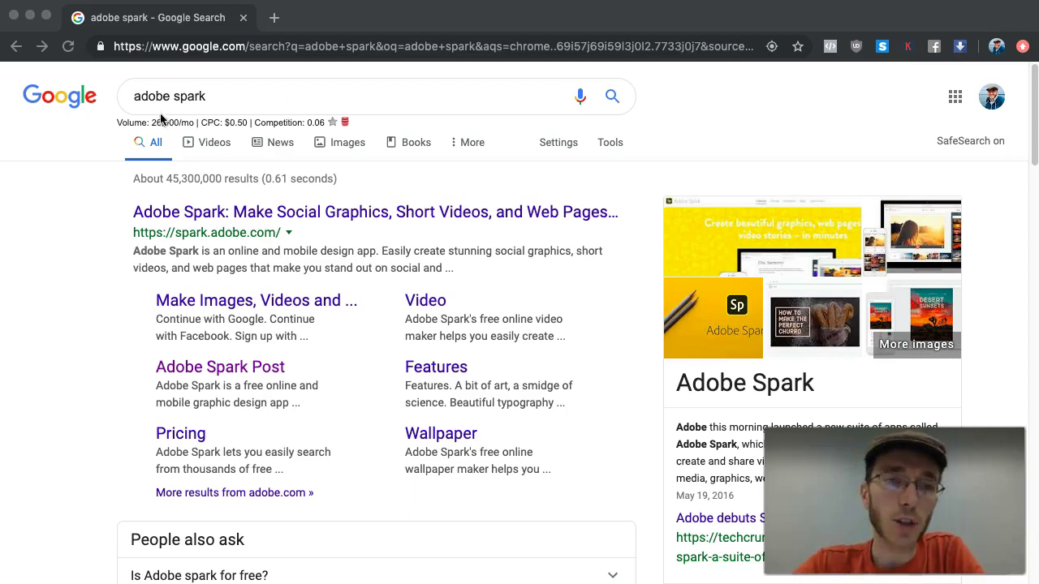
- Follow the Adobe Spark Post result from the Google search listing
{"action": "left_click", "coordinate": [105, 387]}
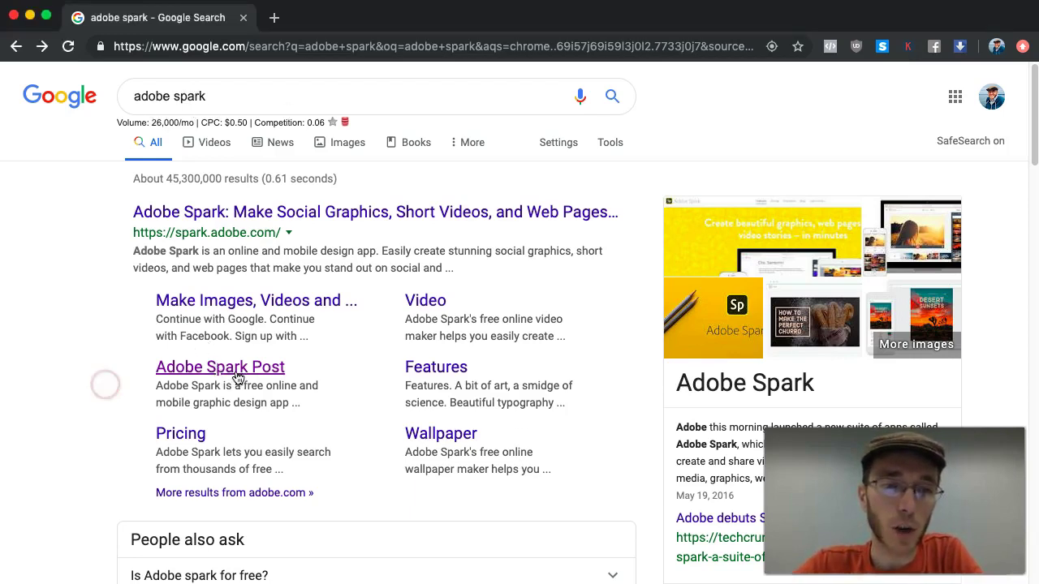
{"action": "left_click", "coordinate": [217, 368]}
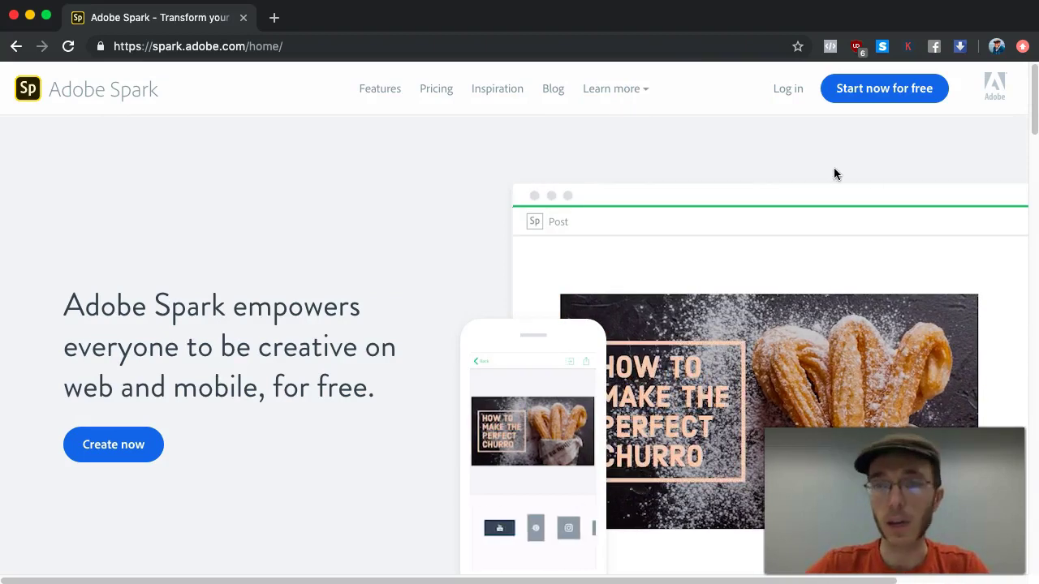
- Sign in with an Adobe ID and start a new project filtered to graphics templates
{"action": "left_click", "coordinate": [787, 91]}
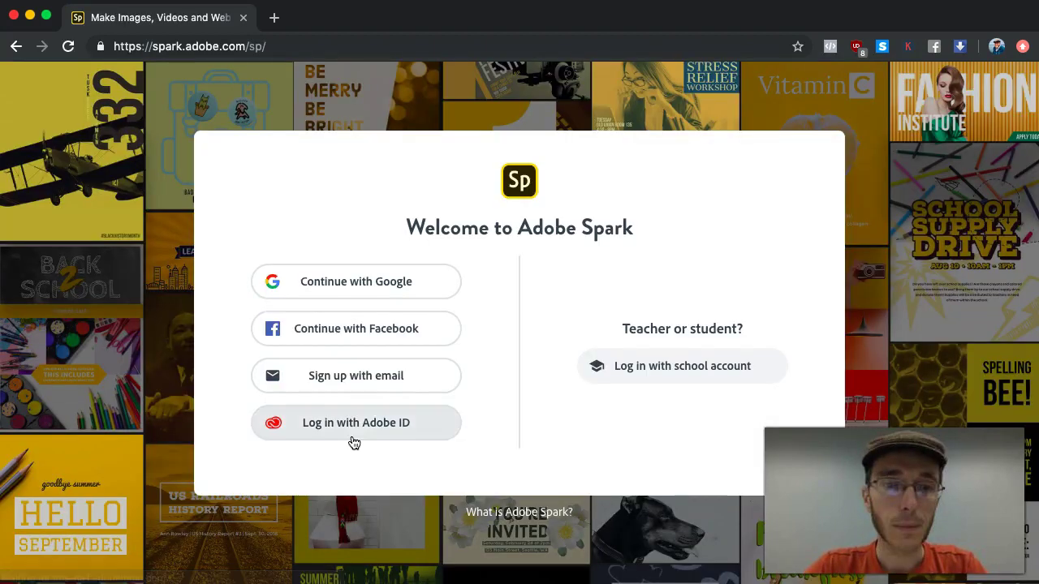
{"action": "left_click", "coordinate": [359, 428]}
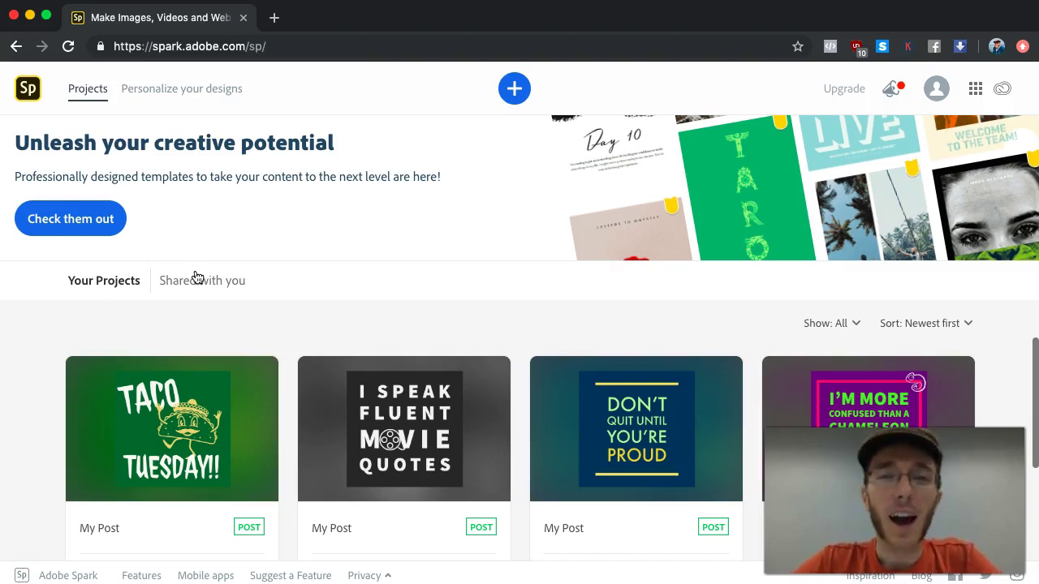
{"action": "left_click", "coordinate": [514, 88]}
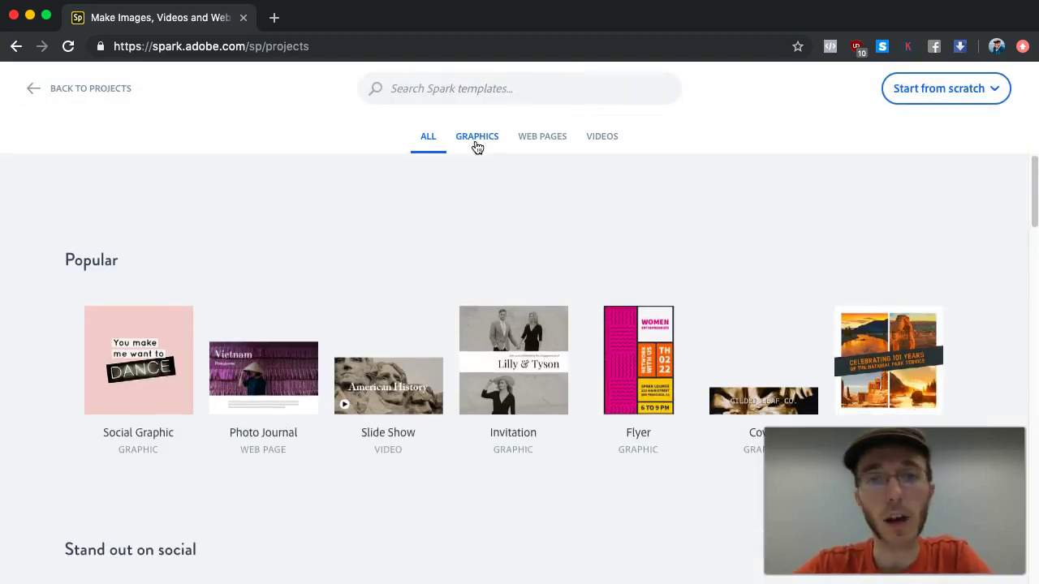
{"action": "left_click", "coordinate": [477, 144]}
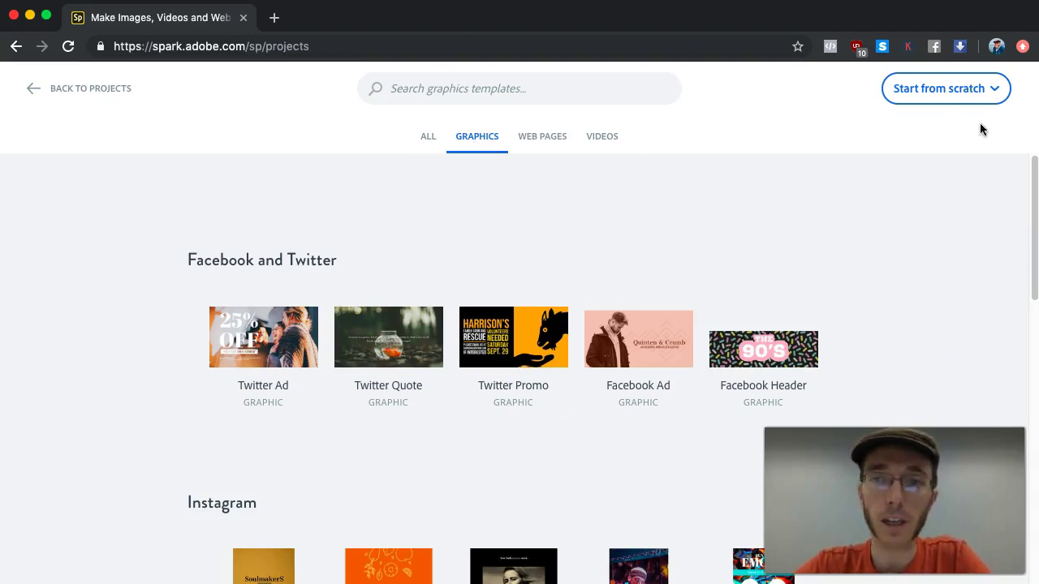
{"action": "left_click", "coordinate": [993, 93]}
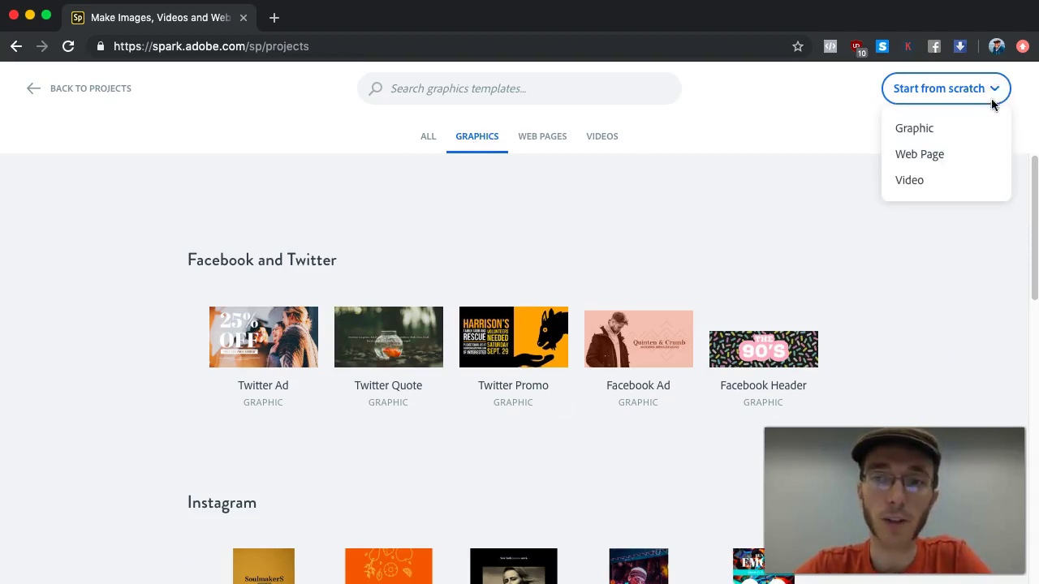
- Create a blank graphic with a custom 2200 × 3000 px canvas
{"action": "left_click", "coordinate": [943, 127]}
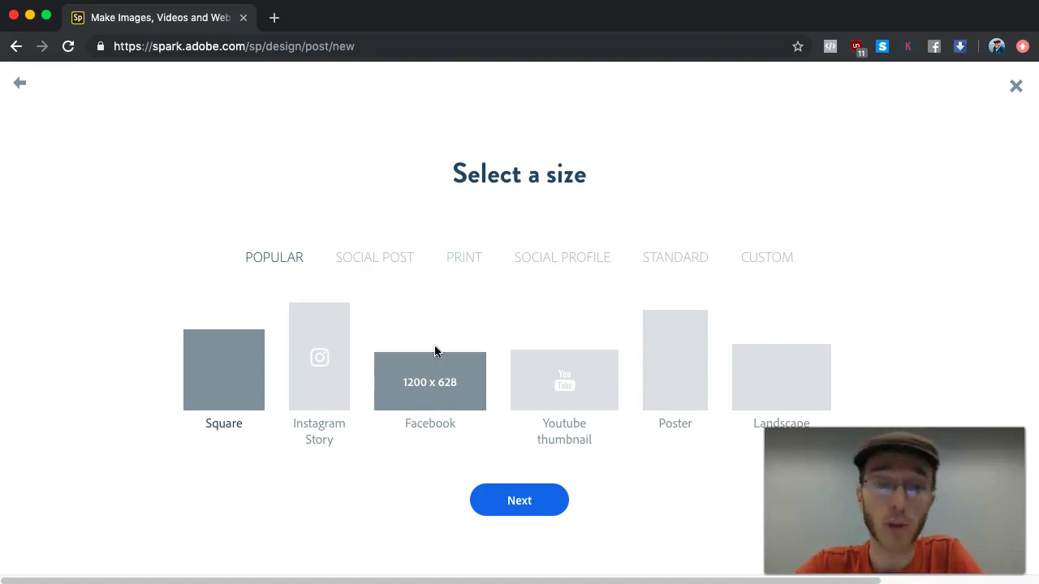
{"action": "left_click", "coordinate": [783, 262]}
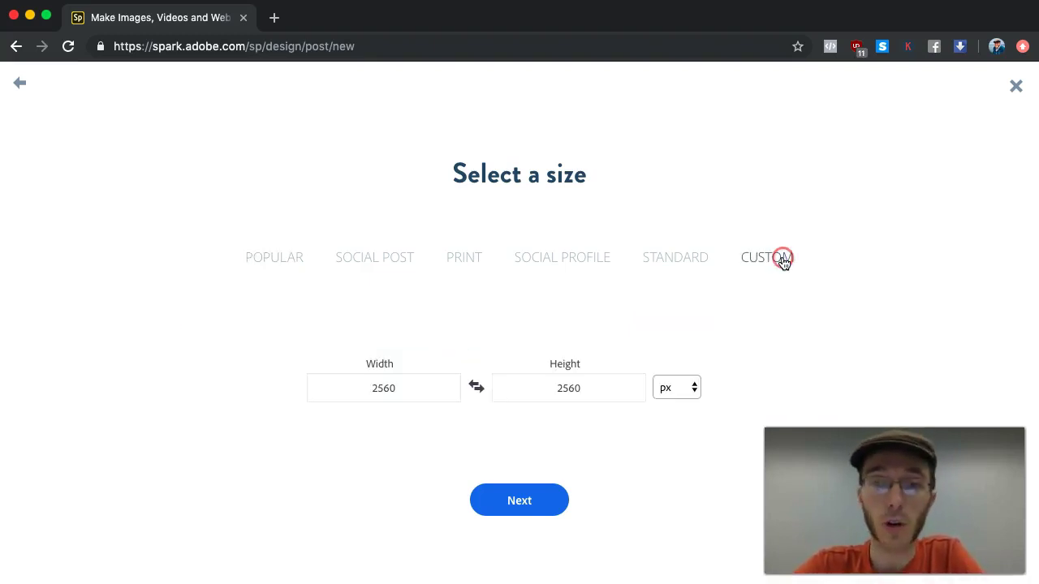
{"action": "left_click", "coordinate": [421, 381]}
{"action": "key", "text": "BackSpace"}
{"action": "key", "text": "BackSpace"}
{"action": "key", "text": "BackSpace"}
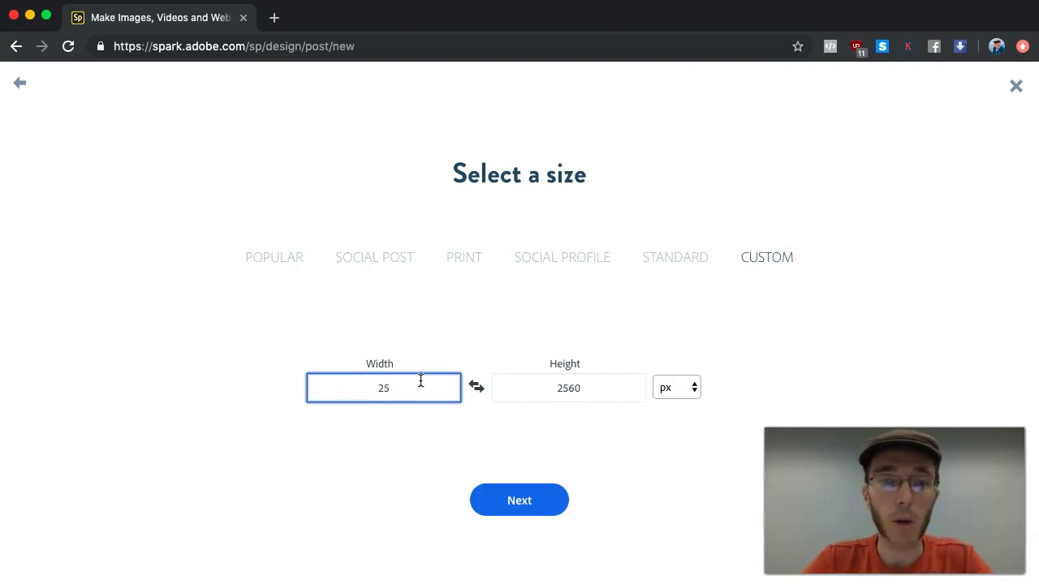
{"action": "type", "text": "200"}
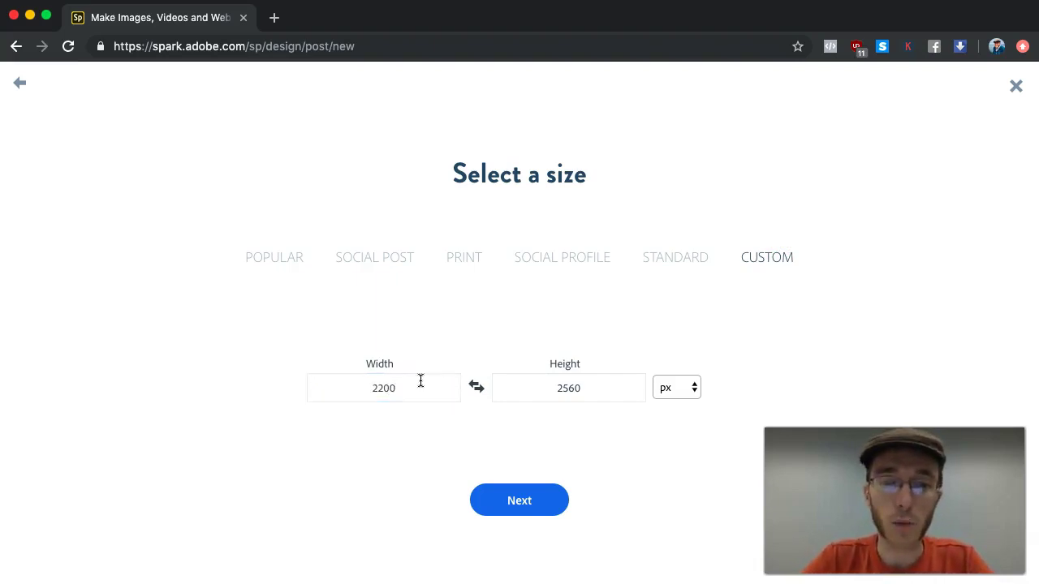
{"action": "left_click", "coordinate": [605, 387]}
{"action": "key", "text": "BackSpace"}
{"action": "key", "text": "BackSpace"}
{"action": "key", "text": "BackSpace"}
{"action": "key", "text": "BackSpace"}
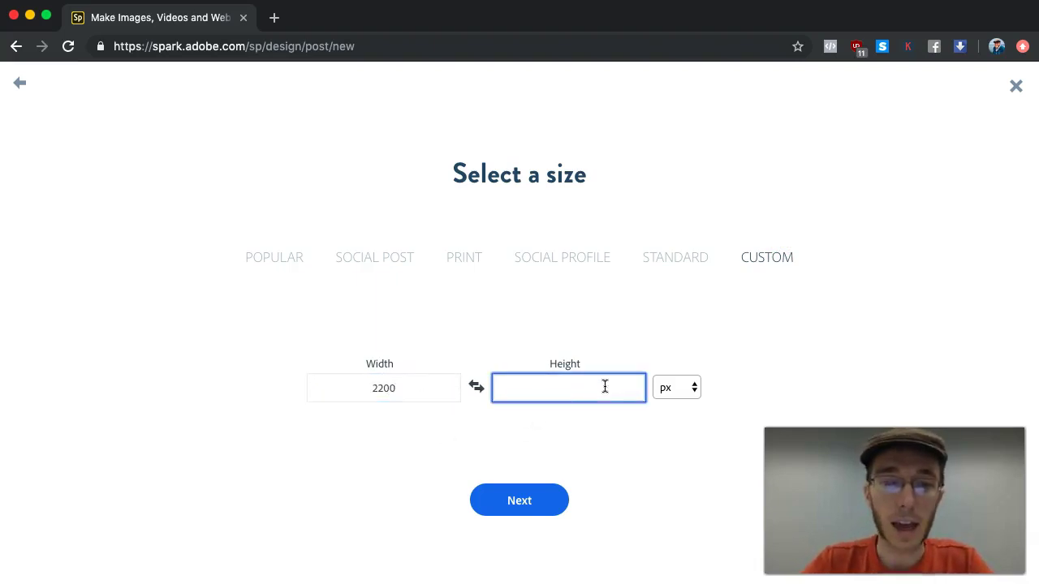
{"action": "type", "text": "3000"}
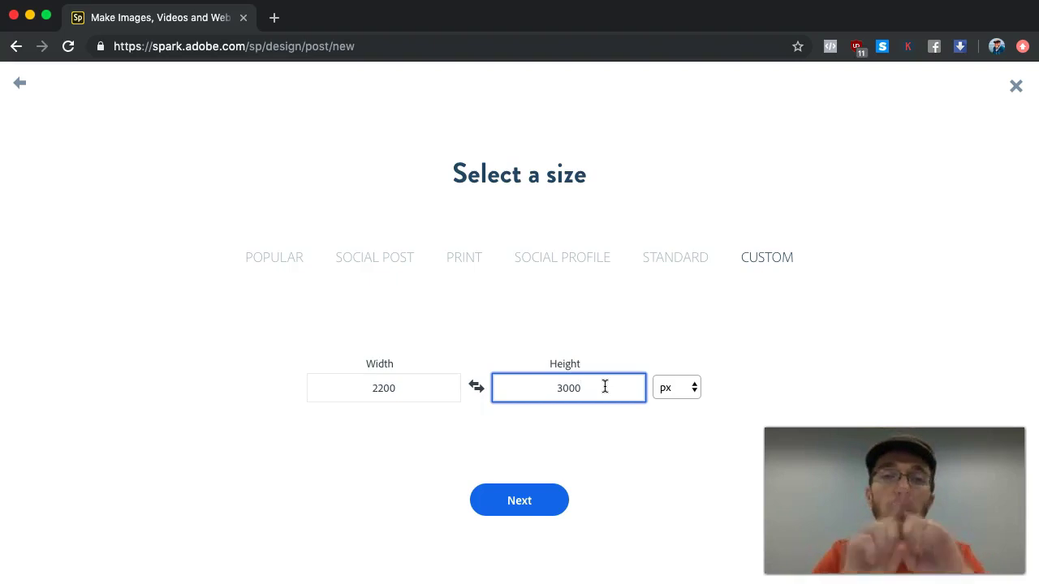
{"action": "left_click", "coordinate": [525, 502]}
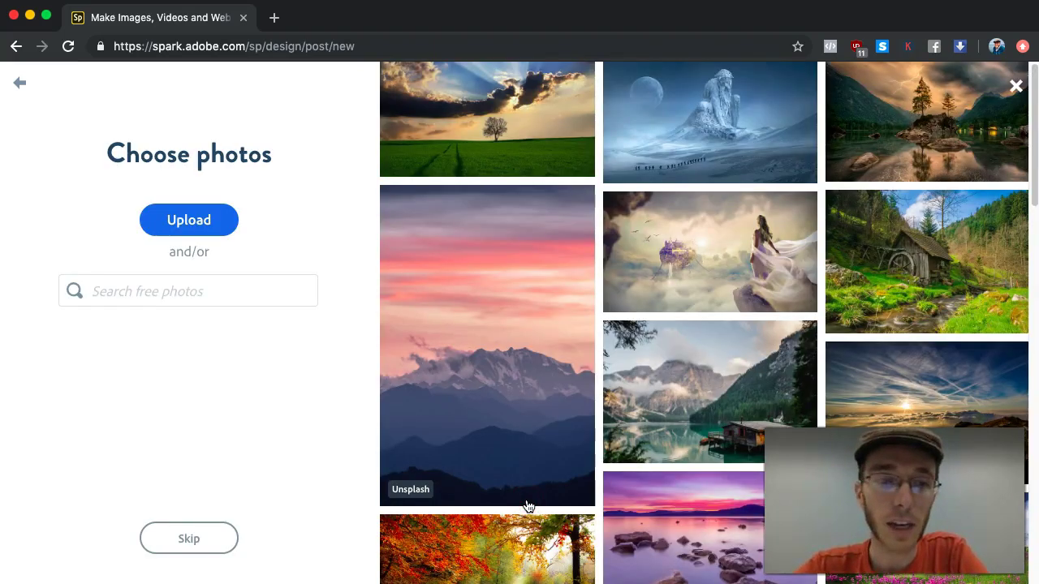
- Skip choosing a photo to open the blank pale-yellow post in the editor
{"action": "left_click", "coordinate": [197, 540]}
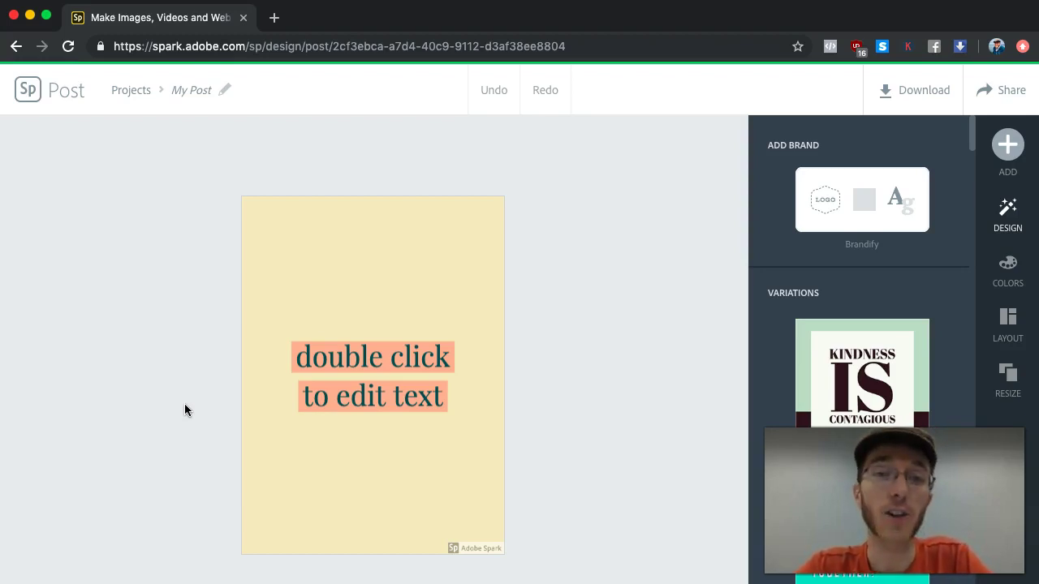
- Remove the Adobe Spark watermark just once and close the pricing page
{"action": "left_click", "coordinate": [480, 552]}
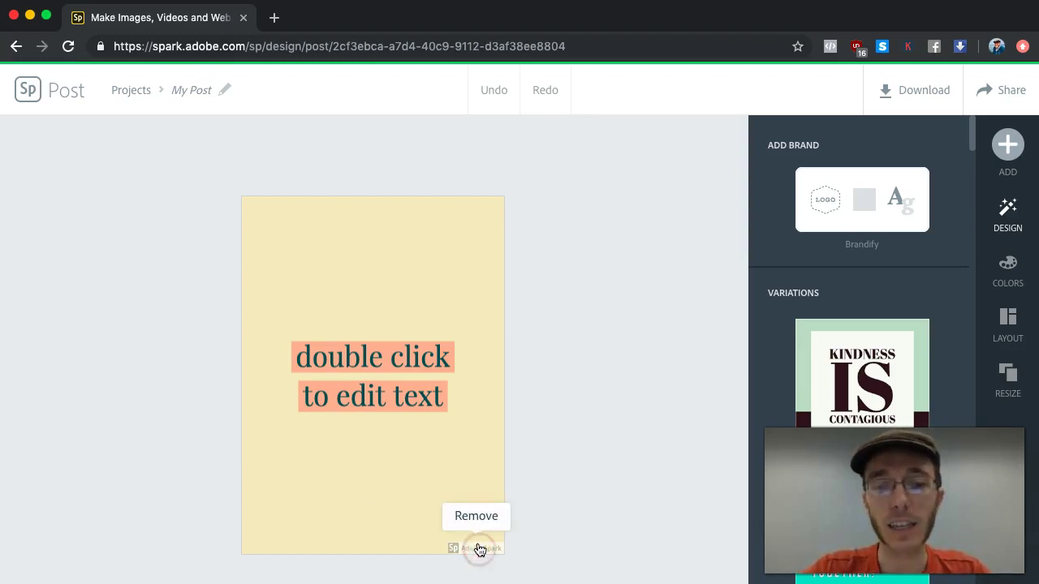
{"action": "left_click", "coordinate": [437, 499]}
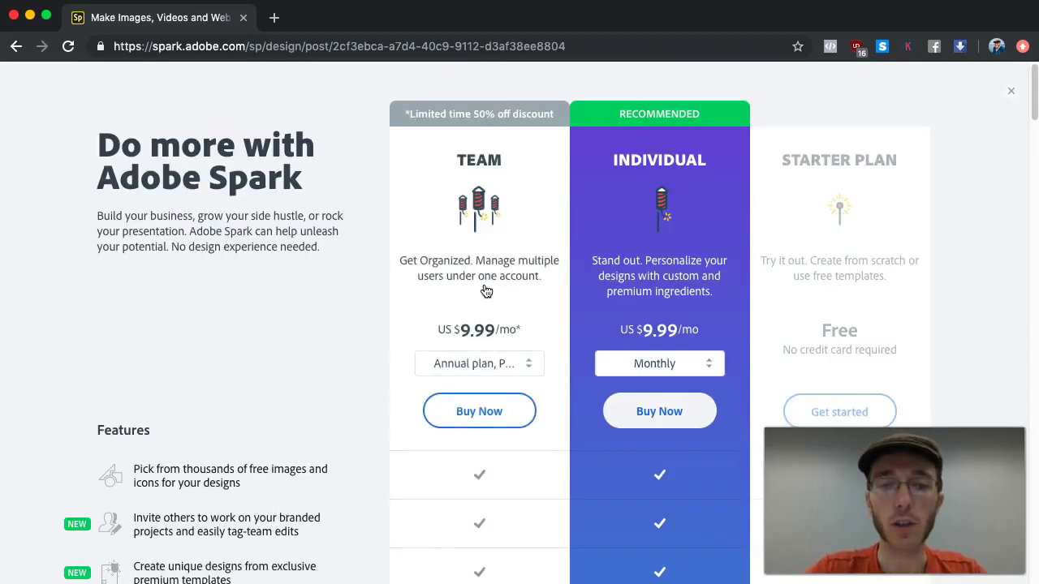
{"action": "left_click", "coordinate": [1012, 91]}
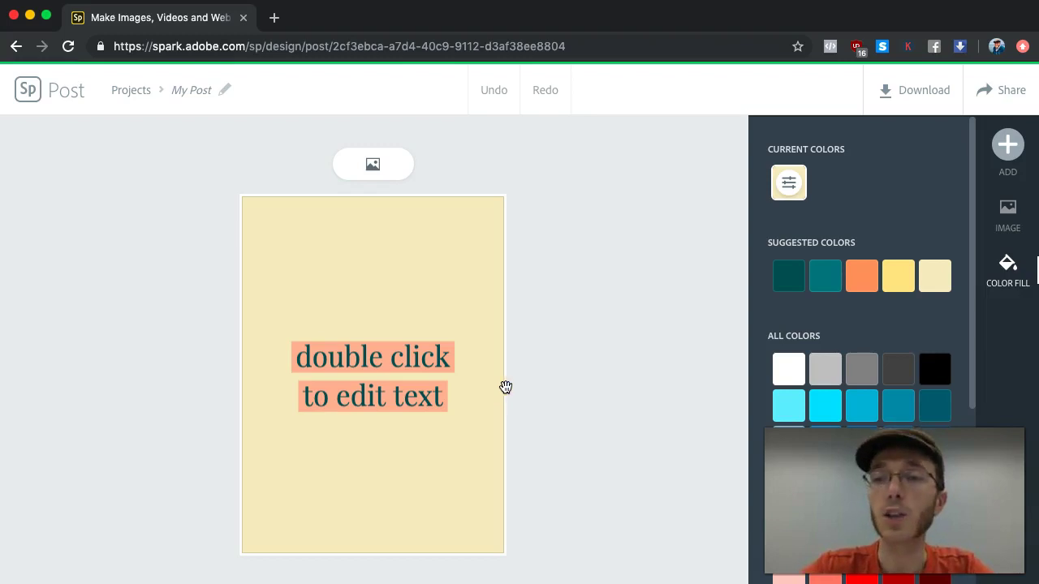
- Change the post's background colour fill from pale yellow to black
{"action": "left_click", "coordinate": [692, 307]}
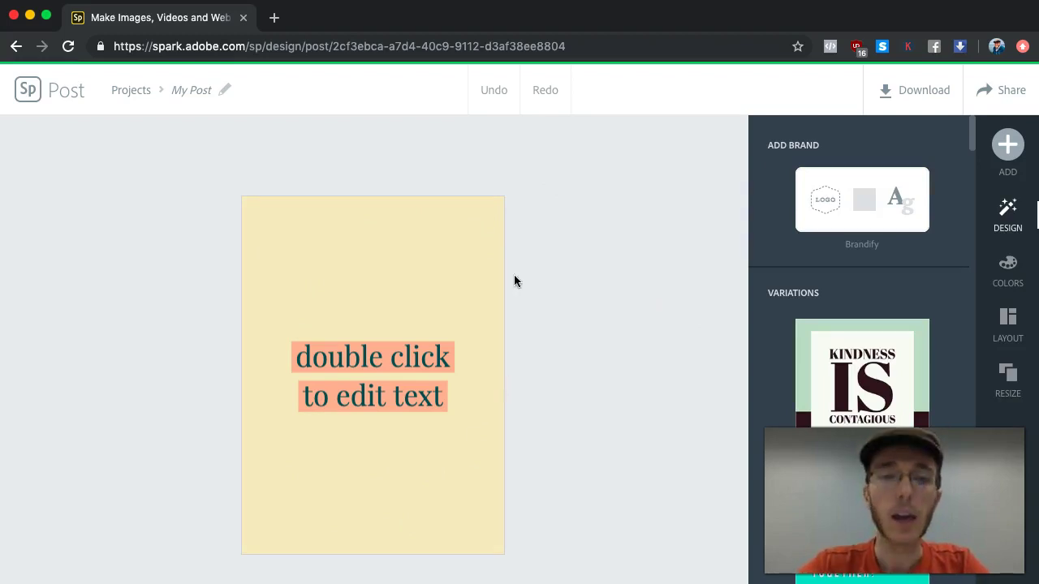
{"action": "left_click", "coordinate": [464, 252]}
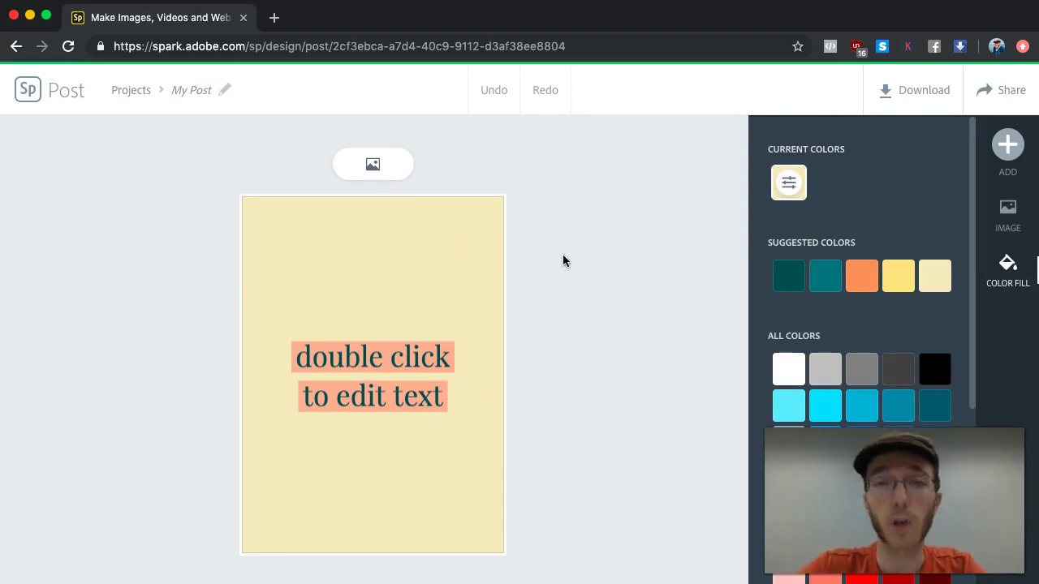
{"action": "left_click", "coordinate": [940, 383]}
{"action": "left_click", "coordinate": [607, 301]}
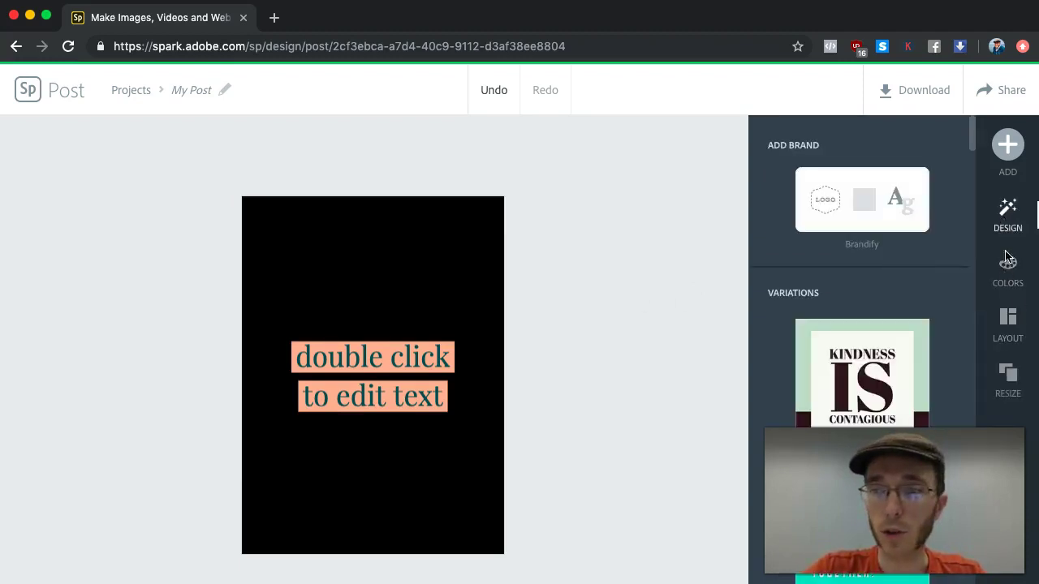
{"action": "left_click", "coordinate": [1007, 261]}
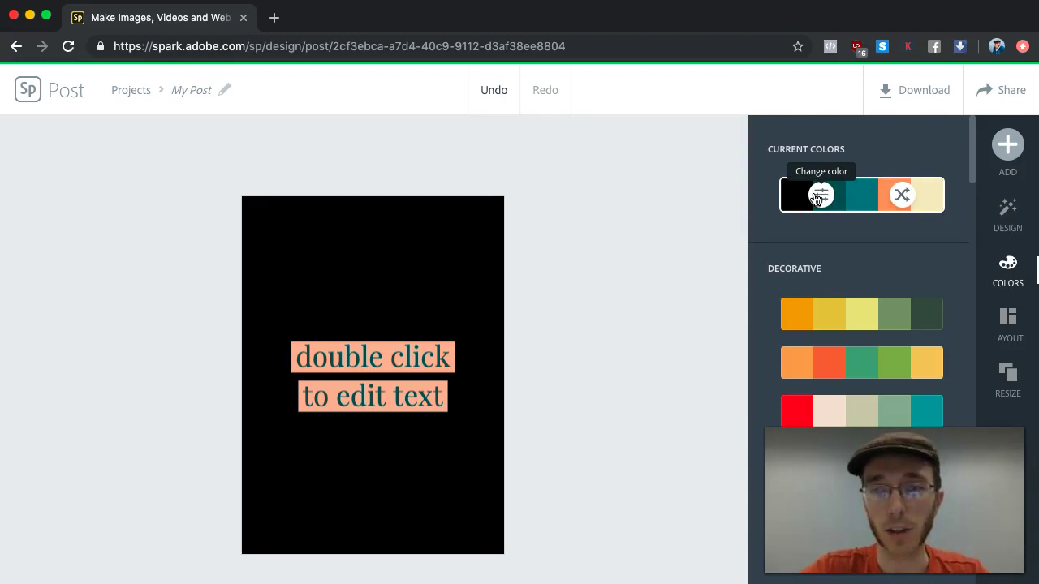
- Move the placeholder text toward the top and replace it with 'SORRY I SLAPPED YOU'
{"action": "left_click", "coordinate": [393, 358]}
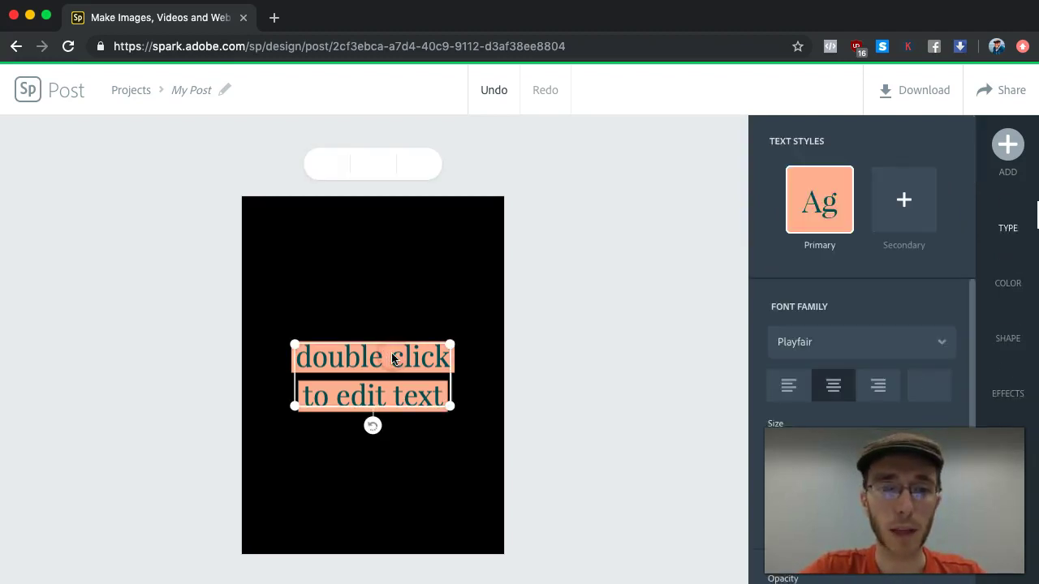
{"action": "left_click_drag", "start_coordinate": [393, 358], "coordinate": [390, 268]}
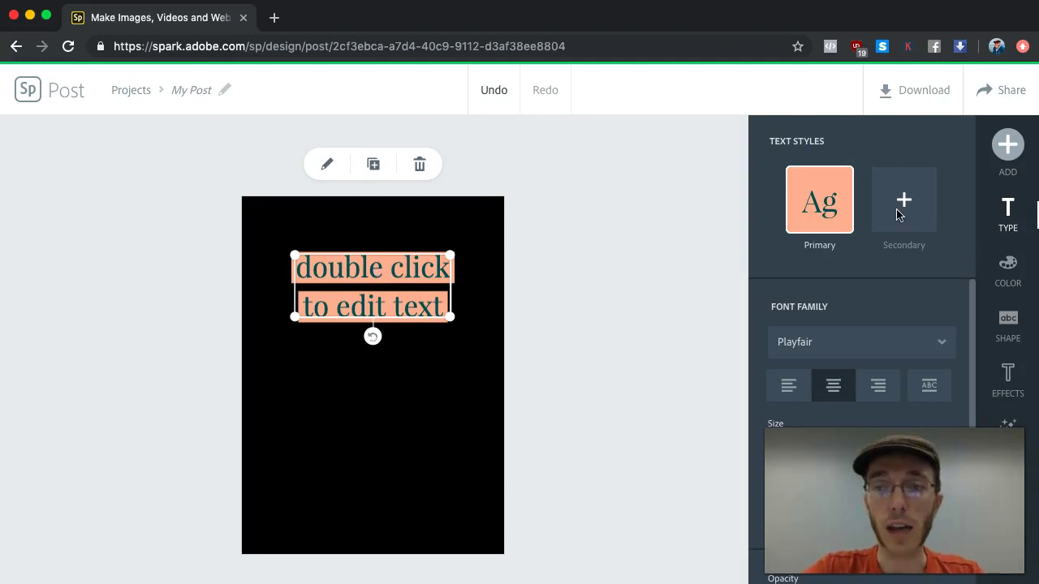
{"action": "double_click", "coordinate": [358, 269]}
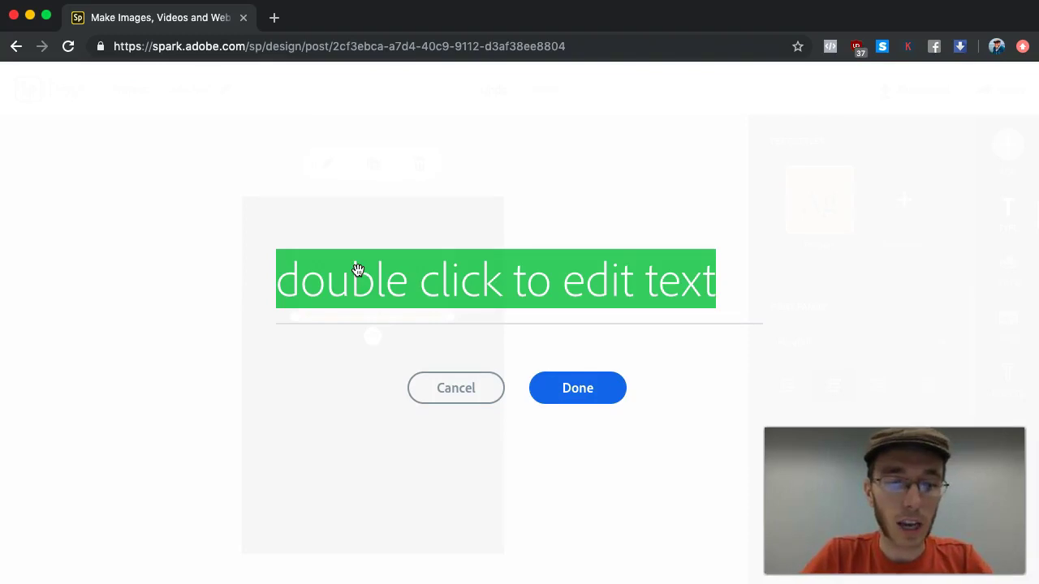
{"action": "type", "text": "SORRY I "}
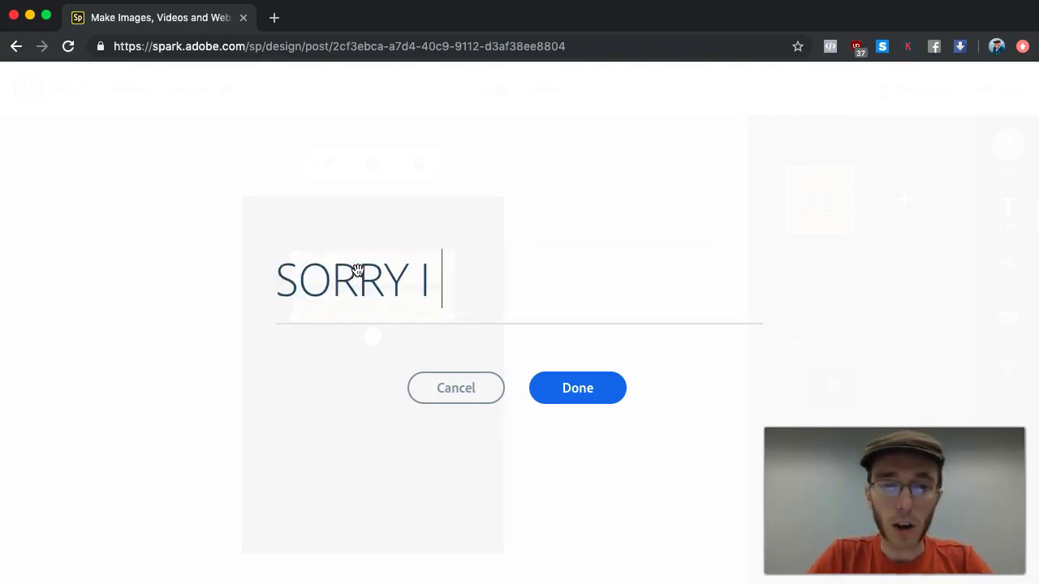
{"action": "type", "text": "SLAPPED YOU"}
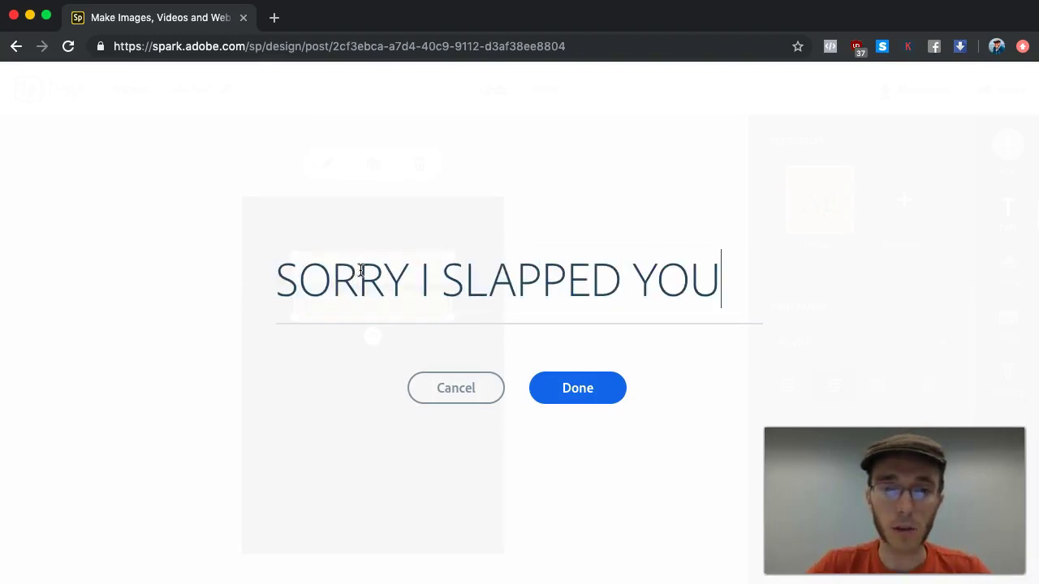
{"action": "left_click", "coordinate": [573, 389]}
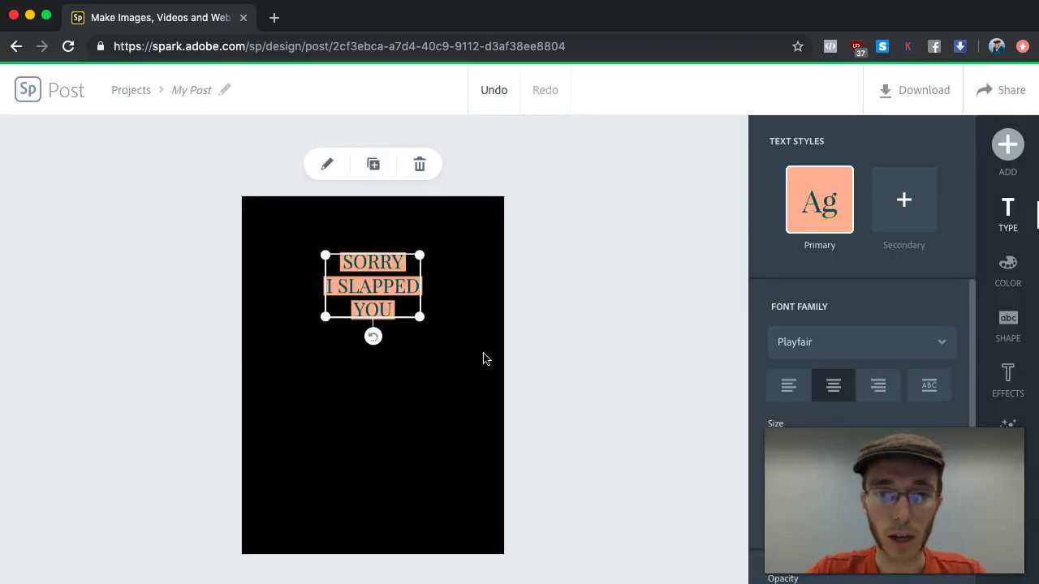
- Enlarge and centre the headline, apply Capitalize & Fit, and align it left
{"action": "left_click_drag", "start_coordinate": [420, 317], "coordinate": [490, 365]}
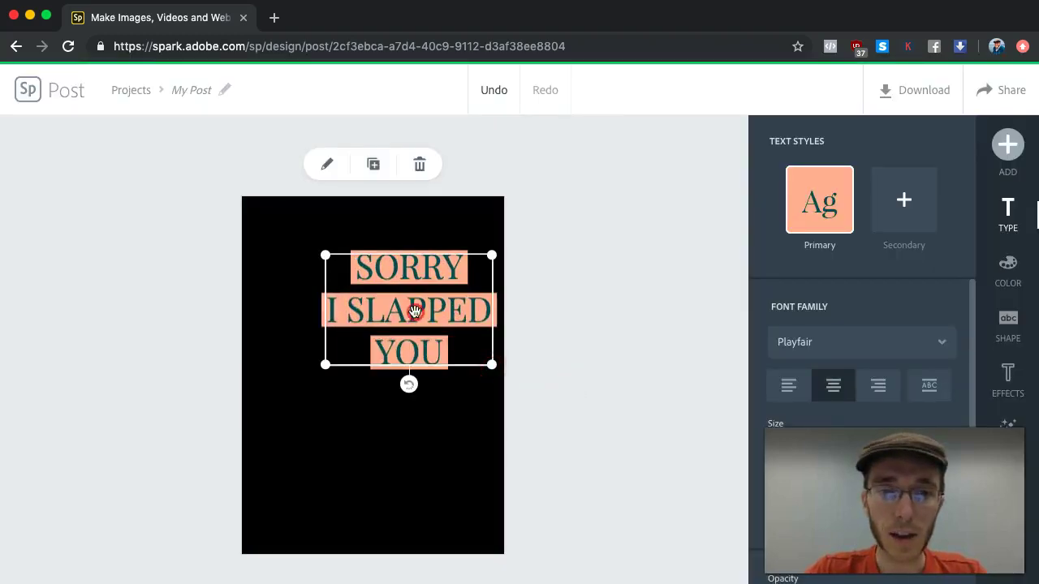
{"action": "left_click_drag", "start_coordinate": [410, 304], "coordinate": [388, 284]}
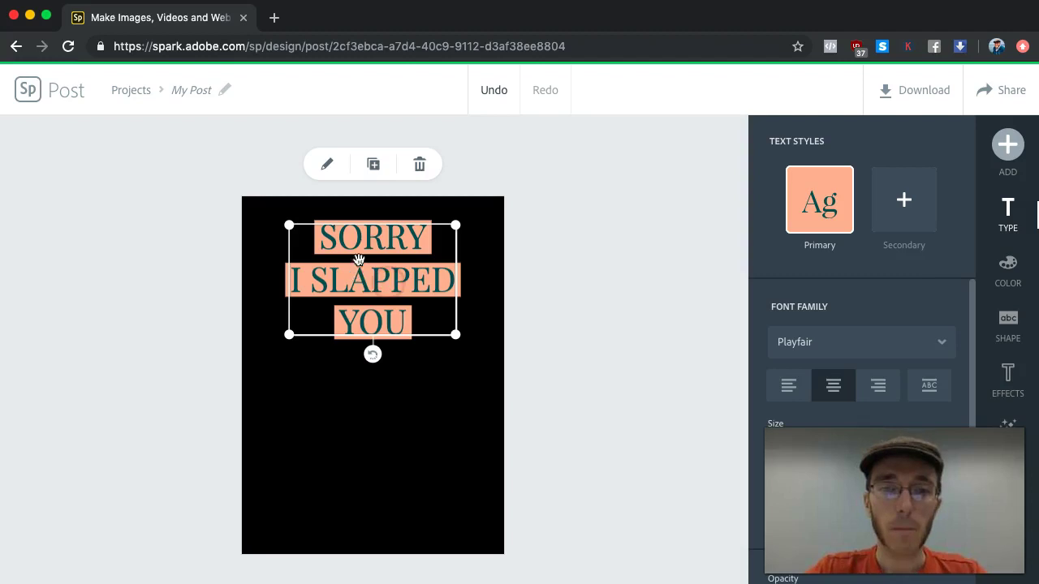
{"action": "left_click", "coordinate": [921, 389]}
{"action": "left_click", "coordinate": [878, 387]}
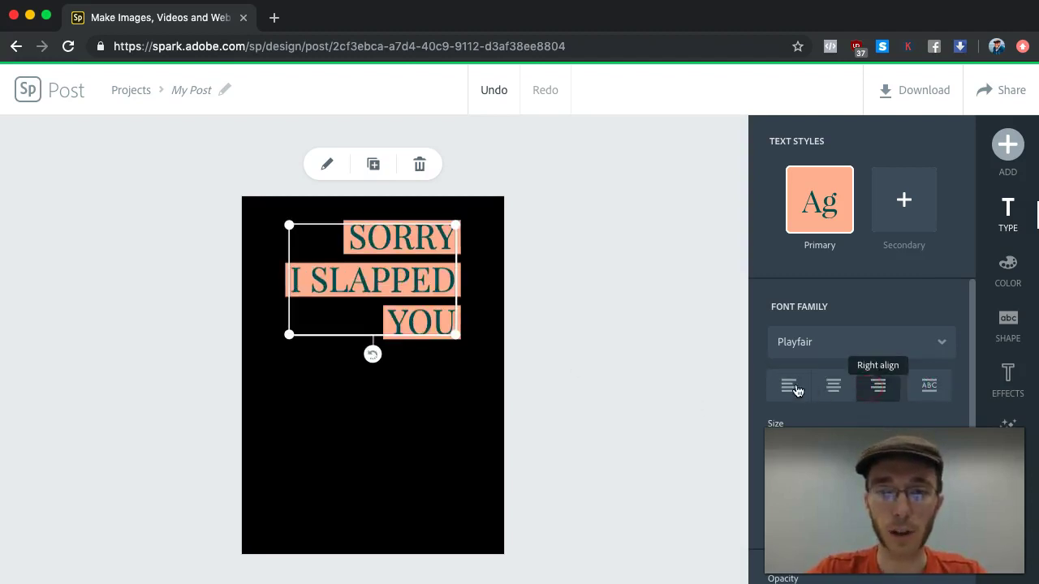
{"action": "left_click", "coordinate": [788, 388]}
- Re-fit the headline onto two lines, enlarge it, and place it near the canvas top
{"action": "left_click", "coordinate": [937, 387]}
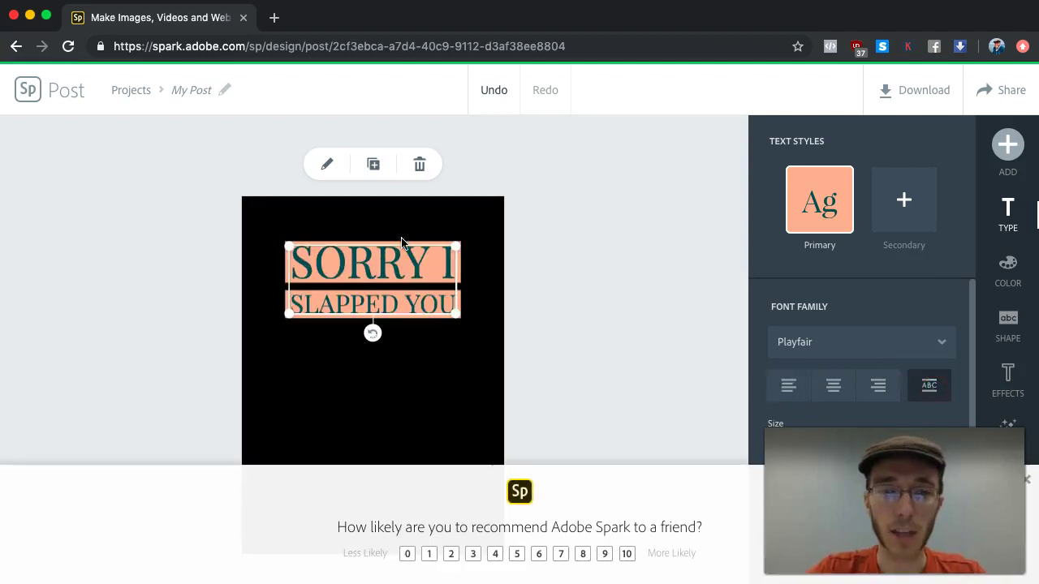
{"action": "left_click_drag", "start_coordinate": [290, 314], "coordinate": [254, 345]}
{"action": "left_click_drag", "start_coordinate": [337, 265], "coordinate": [358, 251]}
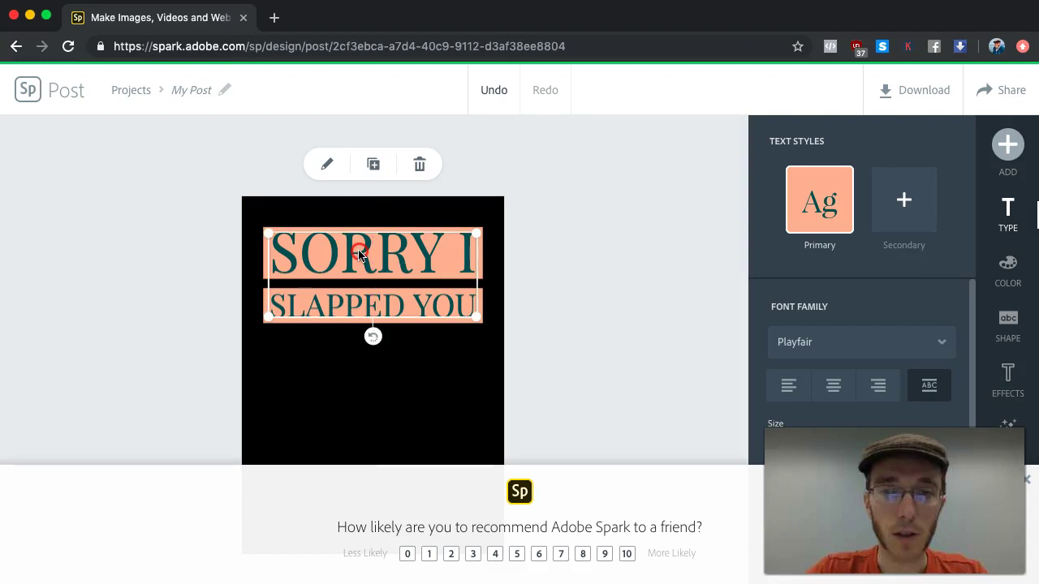
- Show the text's shape options and dismiss the recommendation survey banner
{"action": "left_click", "coordinate": [1008, 327]}
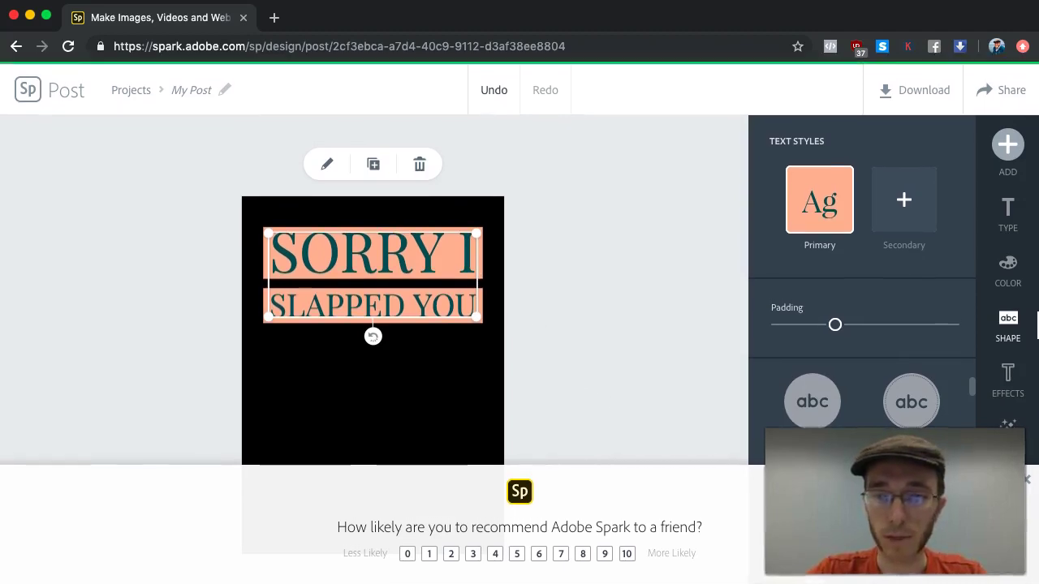
{"action": "left_click_drag", "start_coordinate": [974, 503], "coordinate": [910, 503]}
{"action": "left_click", "coordinate": [1026, 479]}
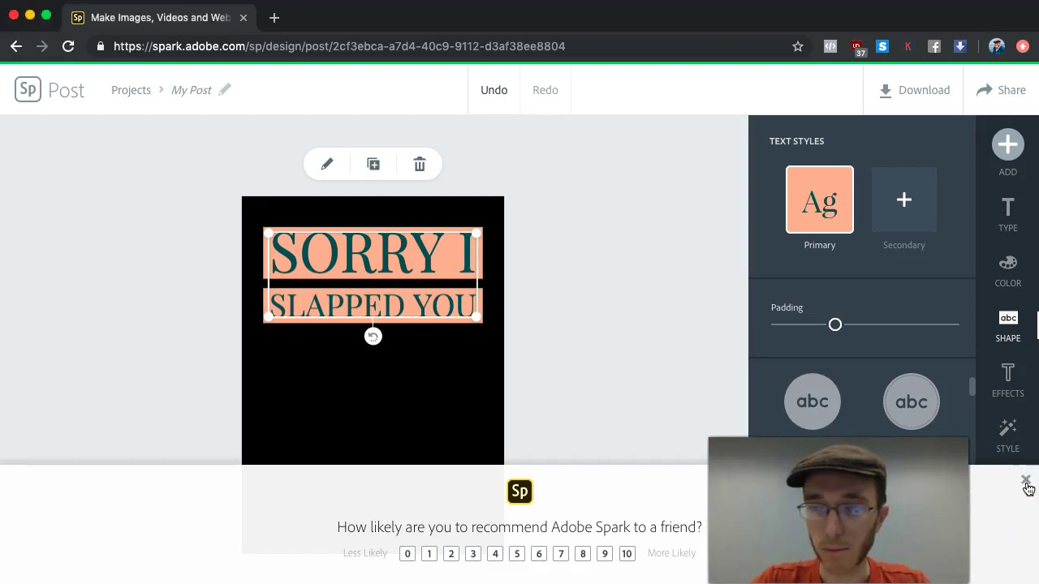
{"action": "left_click", "coordinate": [1026, 480]}
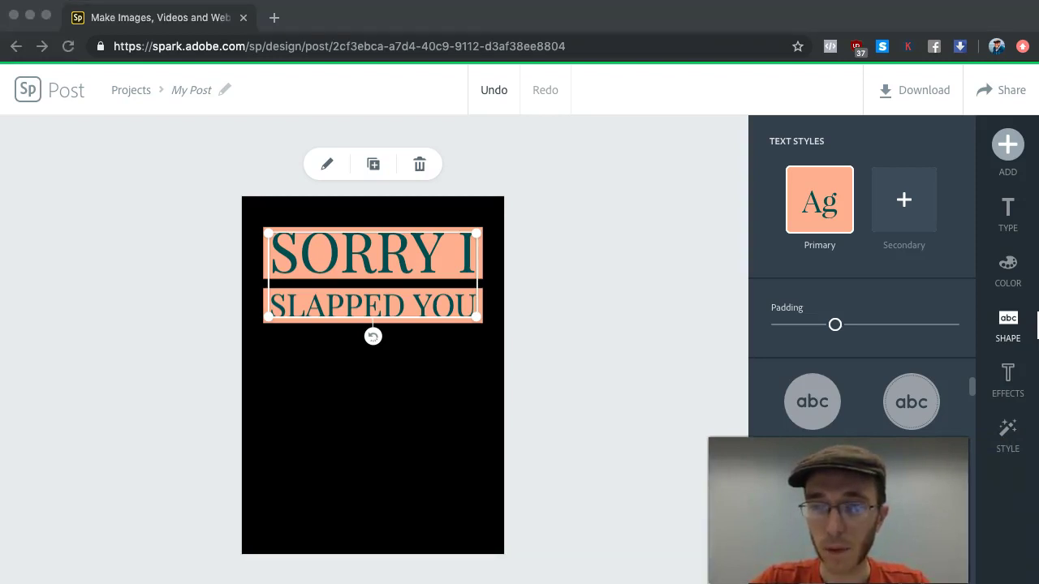
{"action": "left_click_drag", "start_coordinate": [839, 507], "coordinate": [135, 501]}
- Set the headline's backing shape to none, removing the salmon bands
{"action": "scroll", "coordinate": [836, 452], "scroll_direction": "up", "scroll_amount": 5}
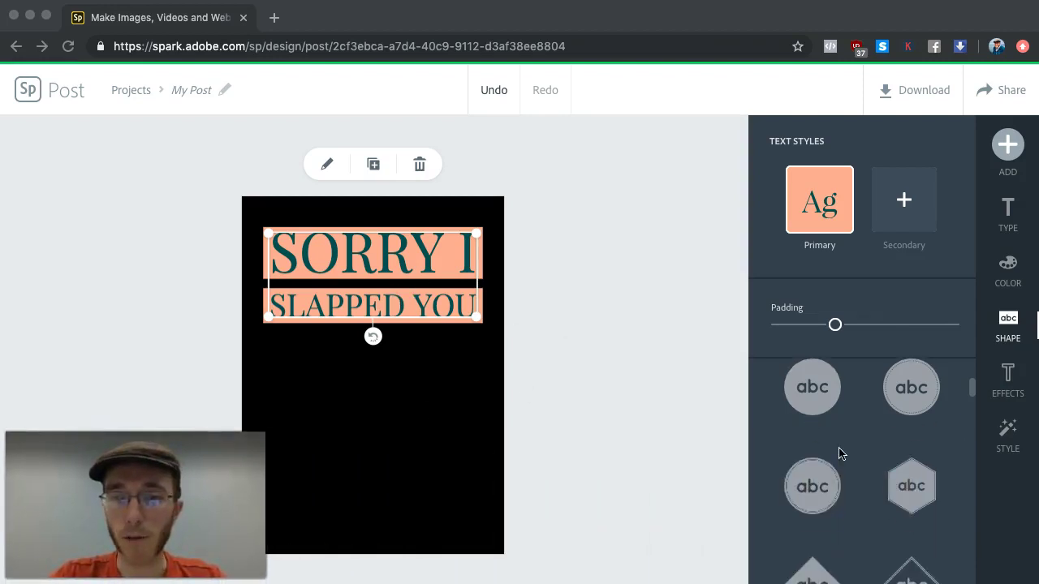
{"action": "left_click", "coordinate": [805, 437]}
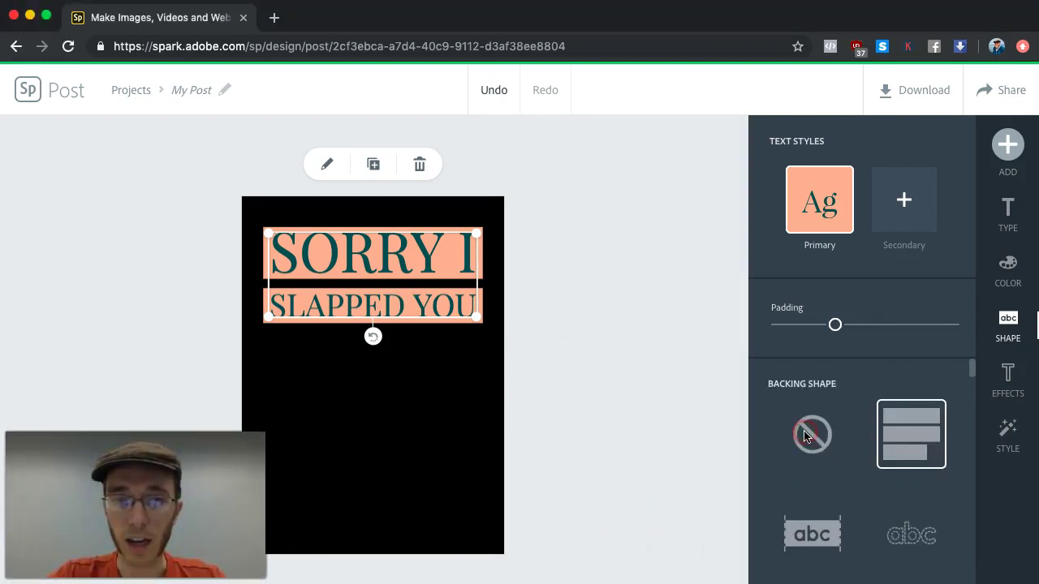
{"action": "left_click", "coordinate": [806, 435]}
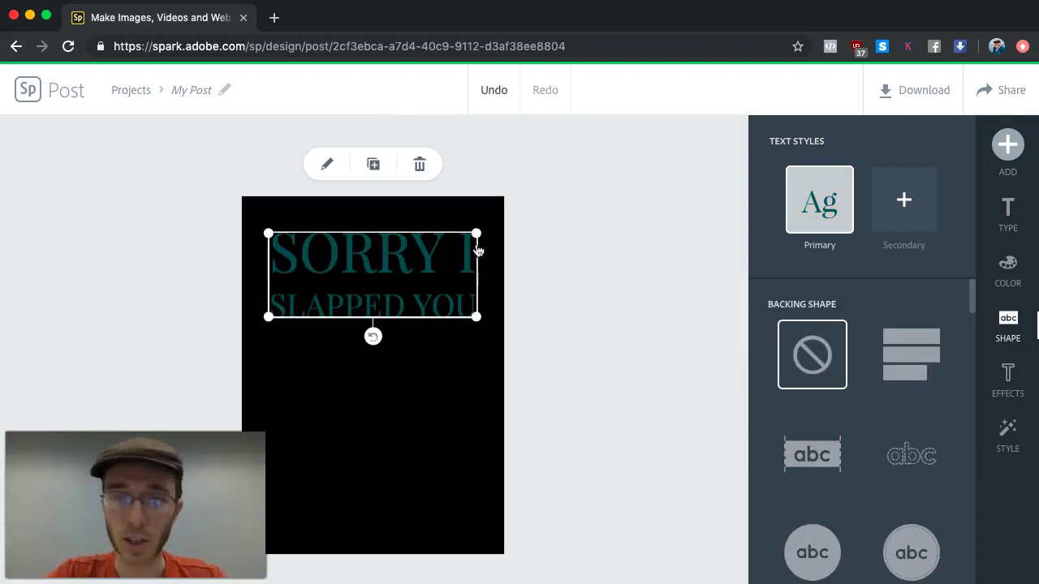
{"action": "left_click", "coordinate": [811, 206]}
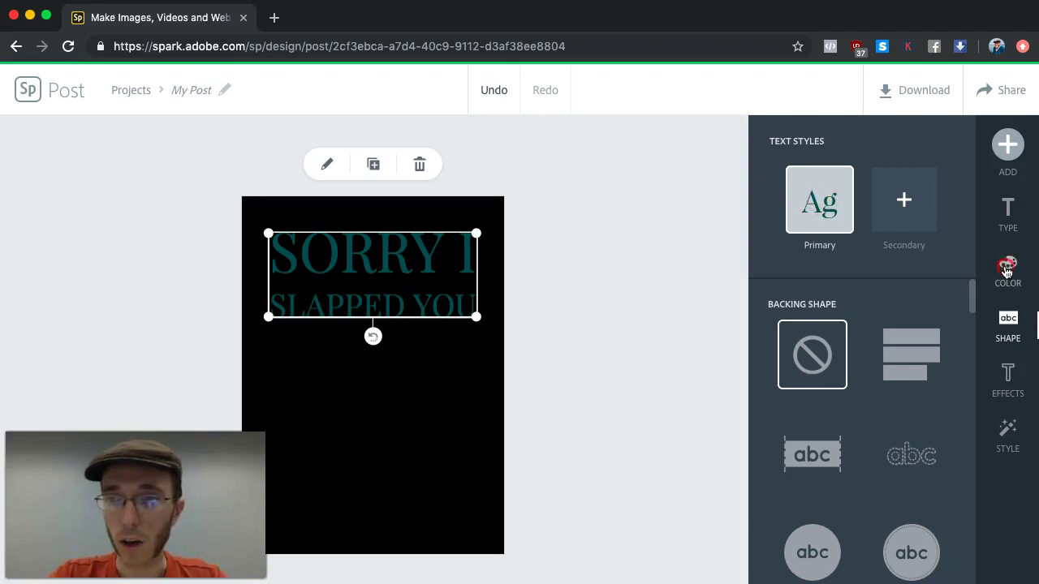
- Make the headline lettering off-white and resize its text box slightly
{"action": "left_click", "coordinate": [1006, 271]}
{"action": "left_click", "coordinate": [826, 489]}
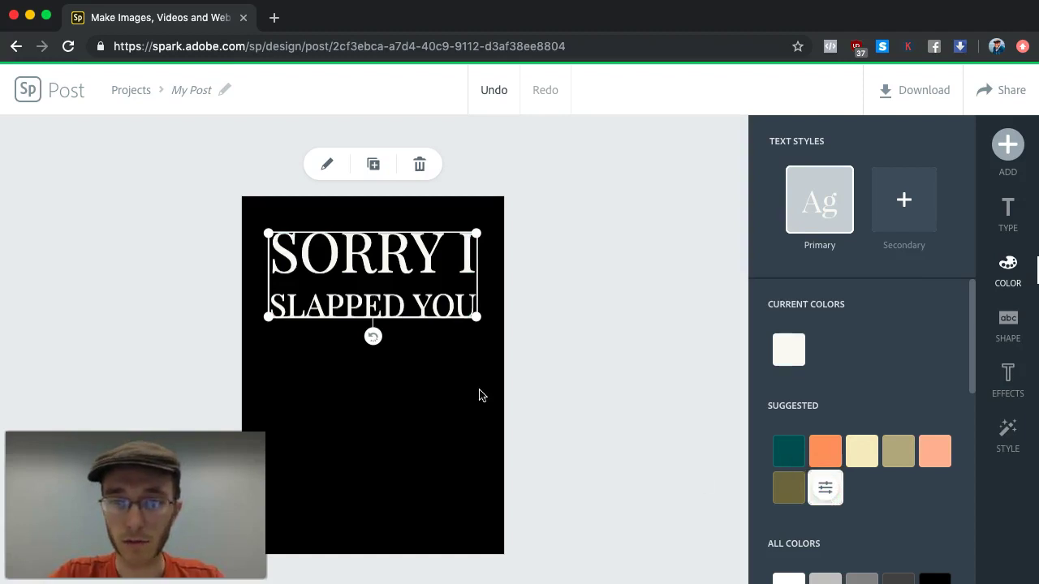
{"action": "mouse_move", "coordinate": [476, 317]}
{"action": "left_mouse_down"}
{"action": "mouse_move", "coordinate": [466, 308]}
{"action": "mouse_move", "coordinate": [488, 288]}
{"action": "mouse_move", "coordinate": [484, 315]}
{"action": "left_mouse_up"}
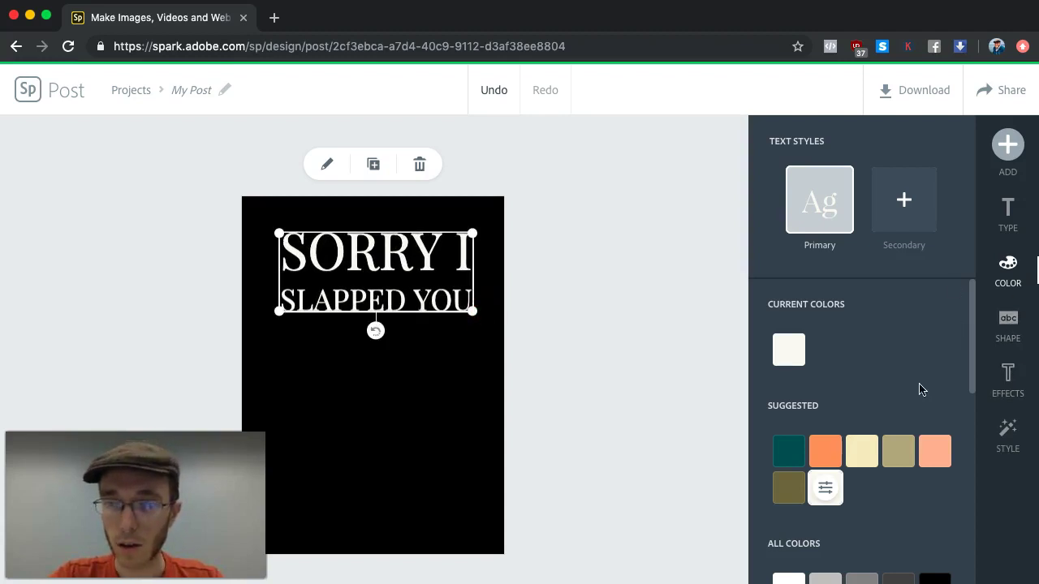
{"action": "left_click", "coordinate": [1013, 374]}
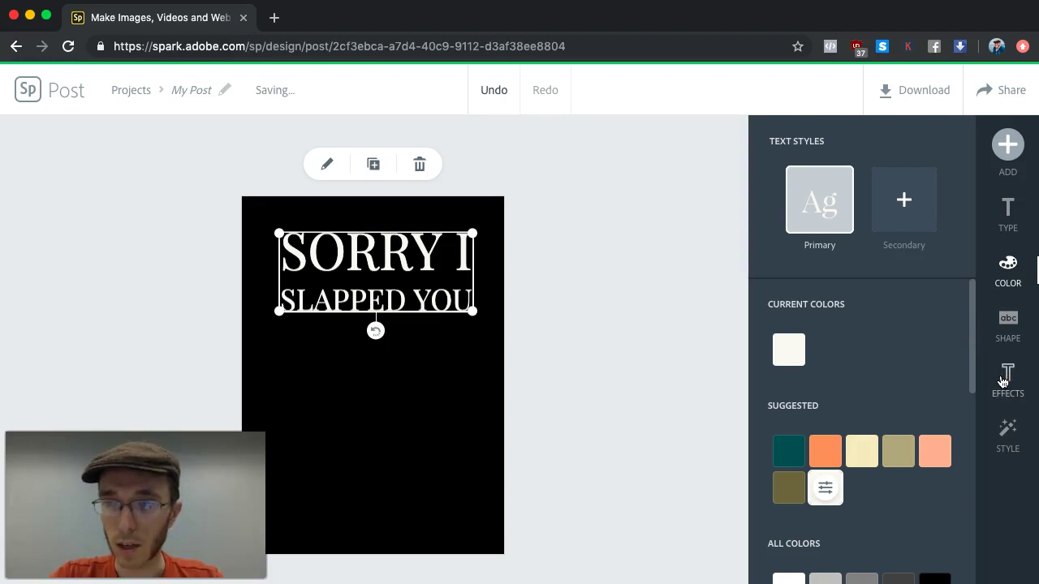
- Switch the headline font to CabinSketch Bold after briefly trying Raleway Heavy
{"action": "left_click", "coordinate": [1009, 213]}
{"action": "left_click", "coordinate": [932, 345]}
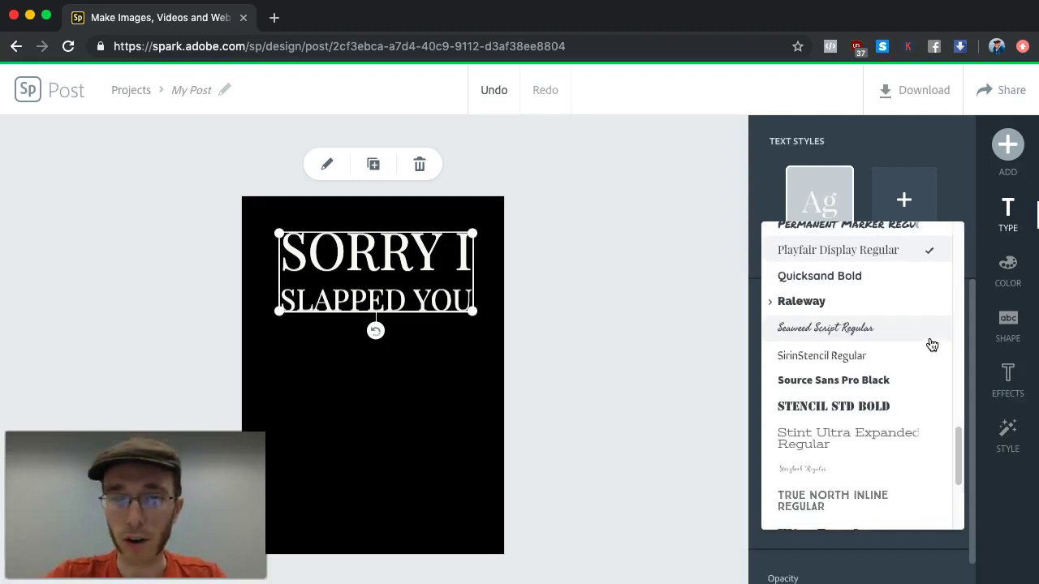
{"action": "scroll", "coordinate": [884, 354], "scroll_direction": "up", "scroll_amount": 3}
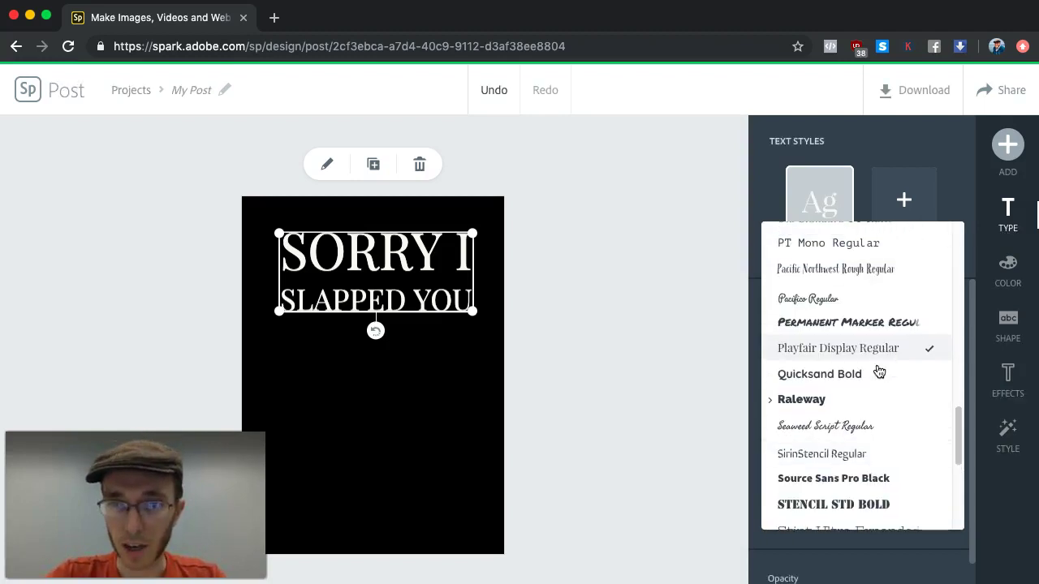
{"action": "left_click", "coordinate": [849, 405]}
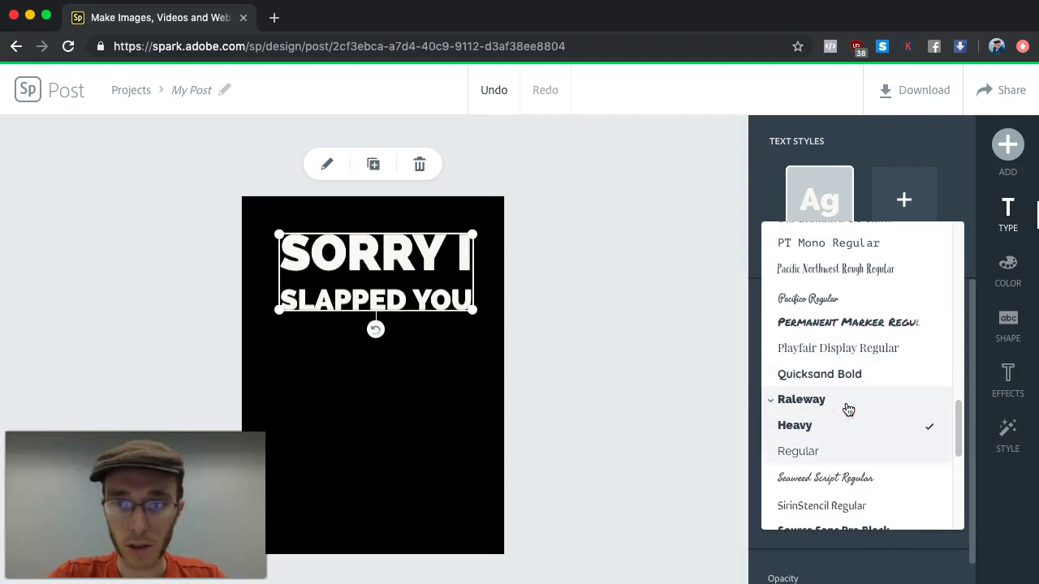
{"action": "scroll", "coordinate": [848, 410], "scroll_direction": "up", "scroll_amount": 12}
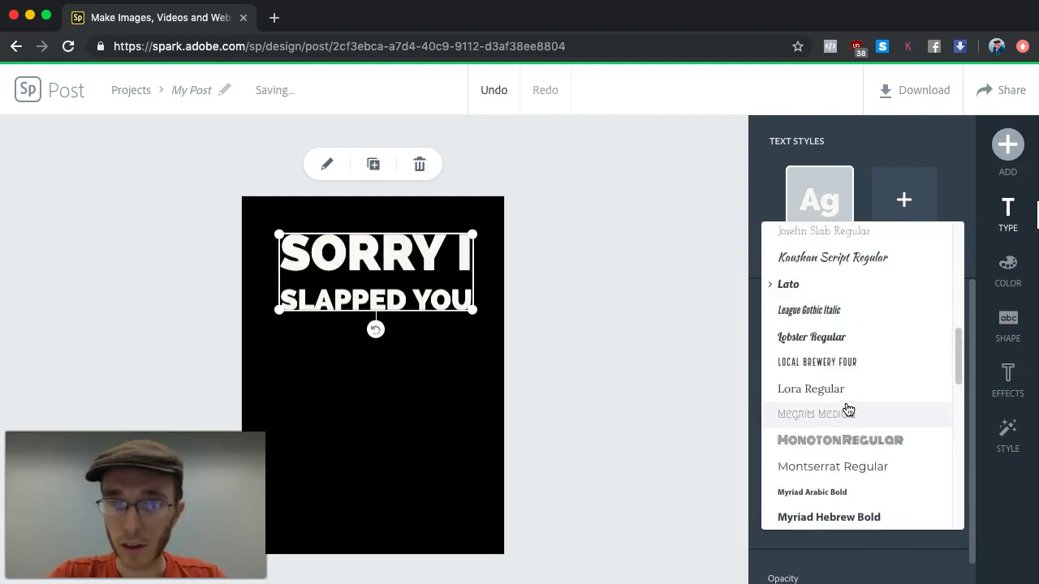
{"action": "scroll", "coordinate": [848, 409], "scroll_direction": "up", "scroll_amount": 5}
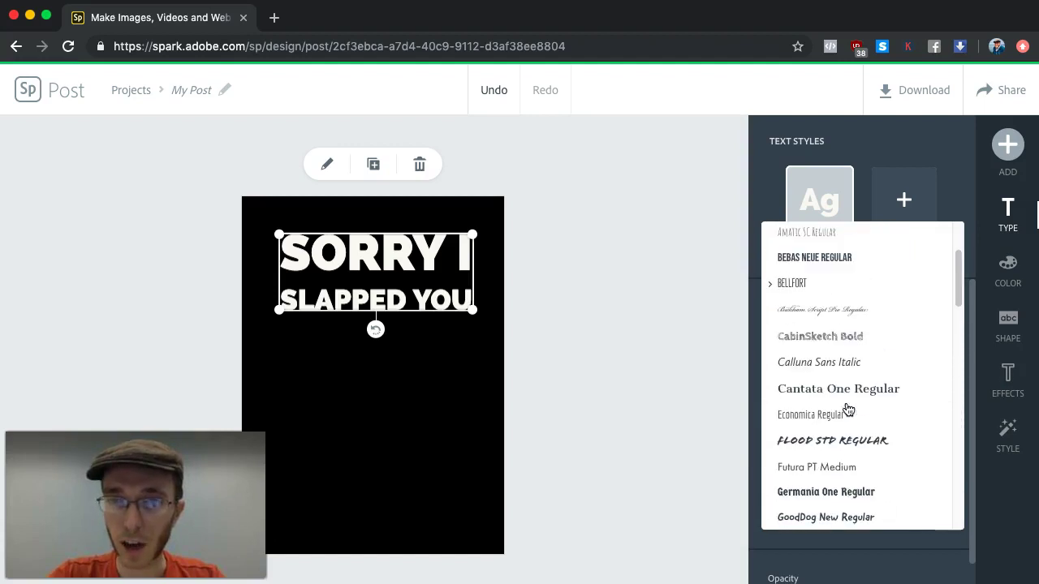
{"action": "left_click", "coordinate": [848, 336]}
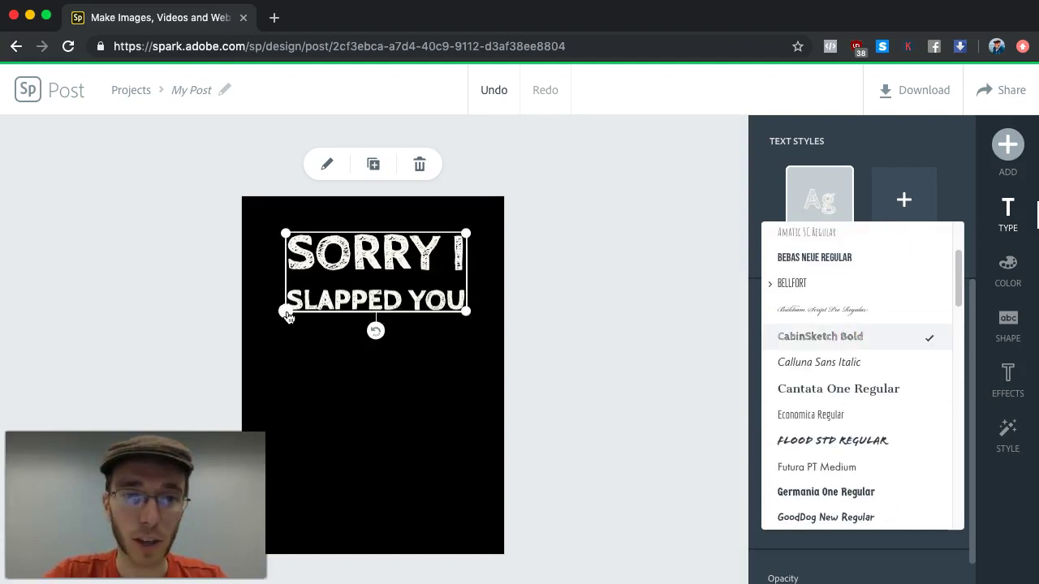
- Enlarge the headline and centre it horizontally near the top of the canvas
{"action": "left_click_drag", "start_coordinate": [279, 312], "coordinate": [249, 304]}
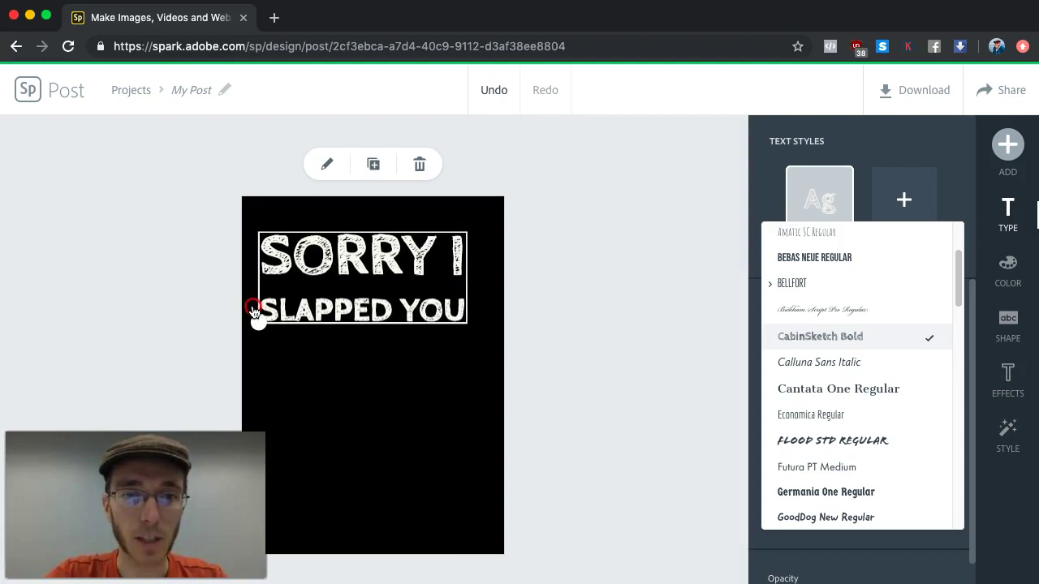
{"action": "mouse_move", "coordinate": [345, 258]}
{"action": "left_mouse_down"}
{"action": "mouse_move", "coordinate": [367, 257]}
{"action": "mouse_move", "coordinate": [357, 258]}
{"action": "left_mouse_up"}
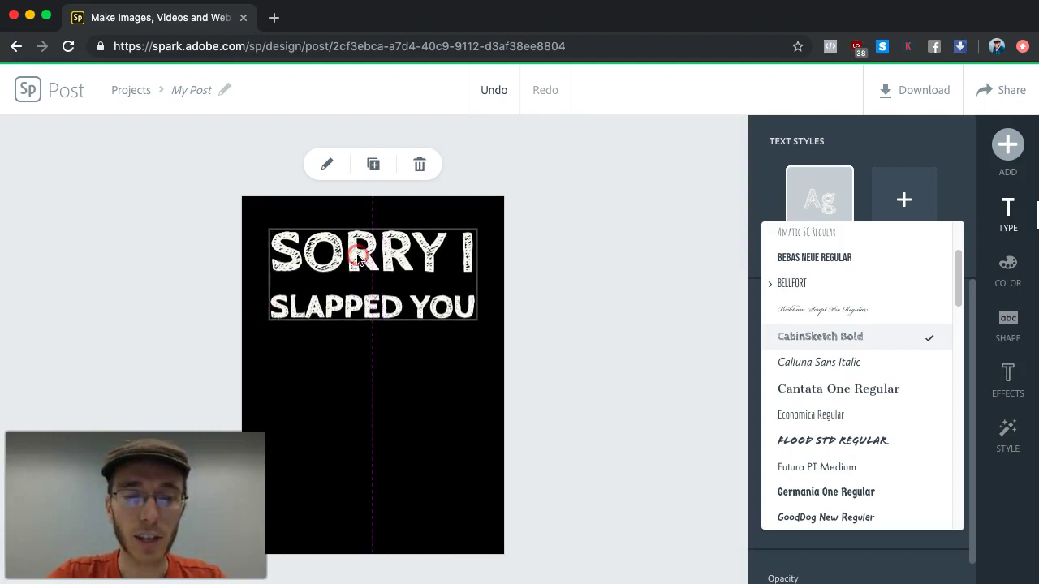
{"action": "left_click", "coordinate": [618, 341]}
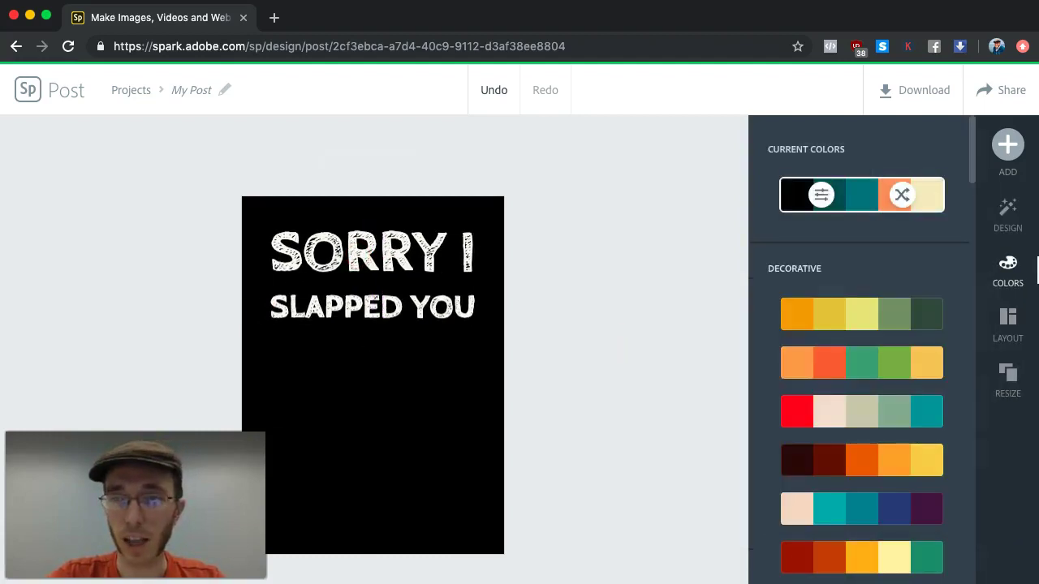
- Search icons for LINE, after a flower search, and add the plain diagonal line icon
{"action": "left_click", "coordinate": [1006, 154]}
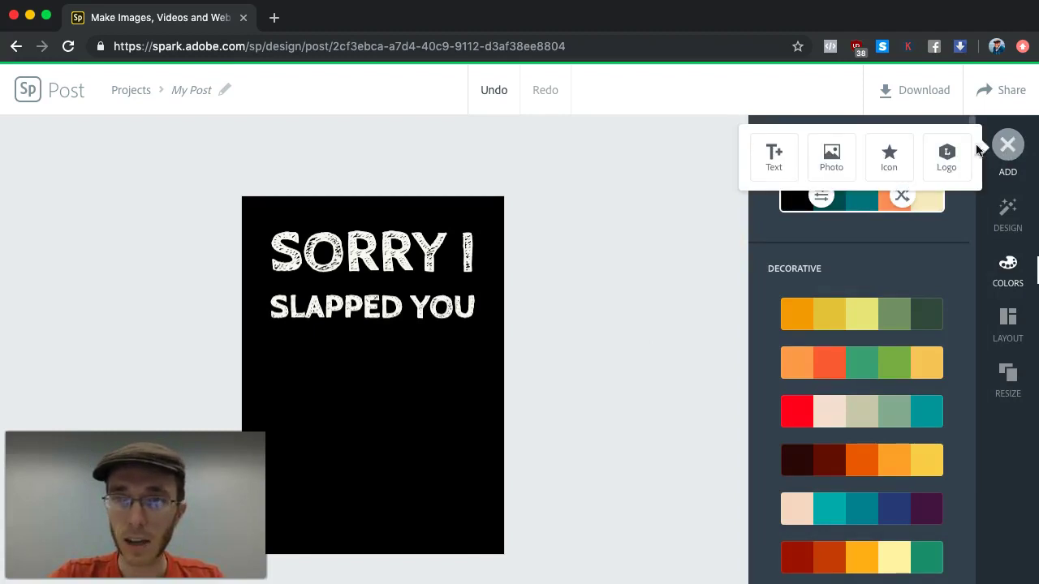
{"action": "left_click", "coordinate": [892, 168]}
{"action": "type", "text": "flower"}
{"action": "key", "text": "Return"}
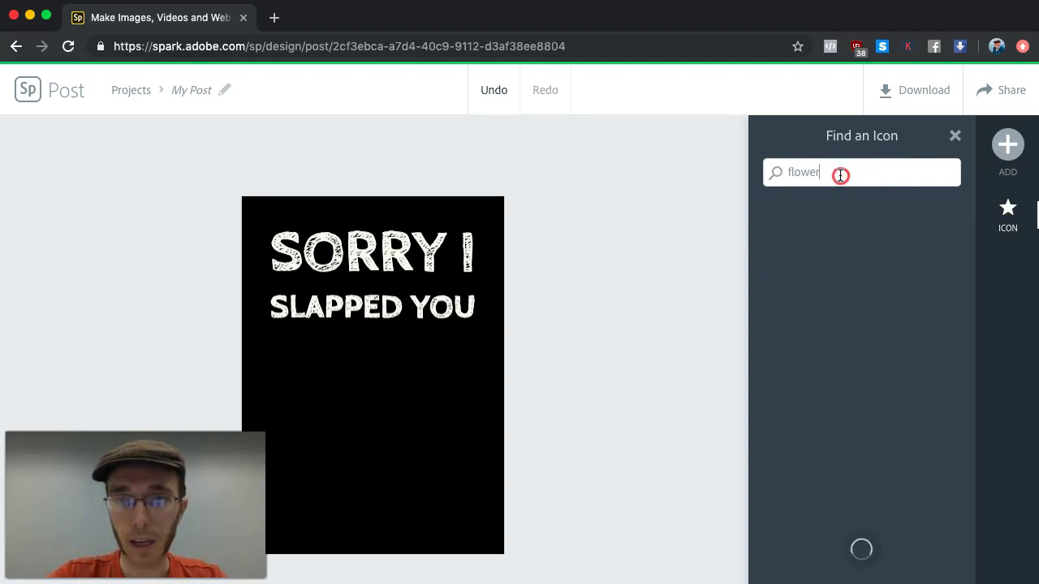
{"action": "double_click", "coordinate": [840, 173]}
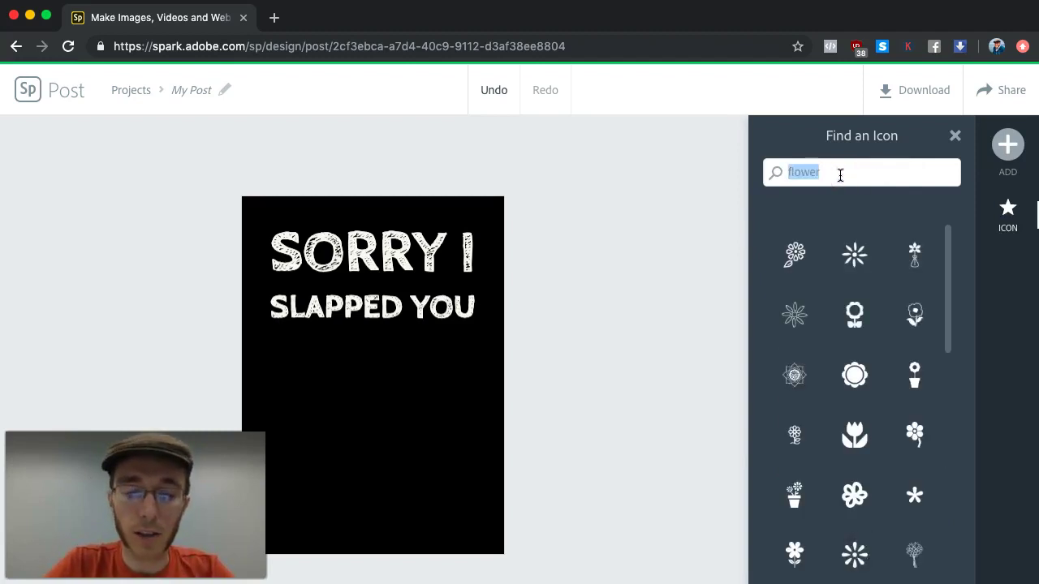
{"action": "type", "text": "LINE"}
{"action": "key", "text": "Return"}
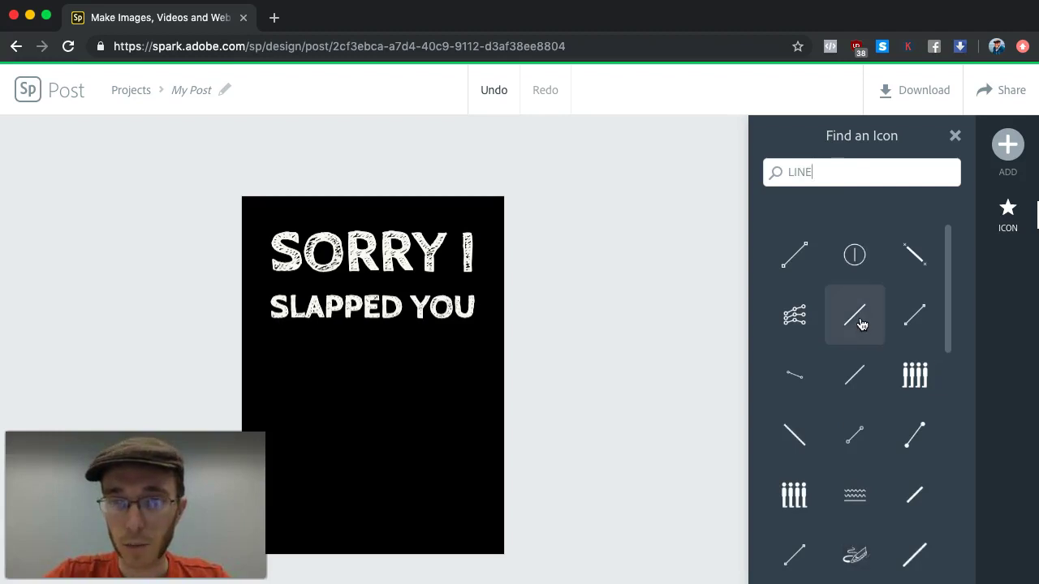
{"action": "left_click", "coordinate": [861, 323]}
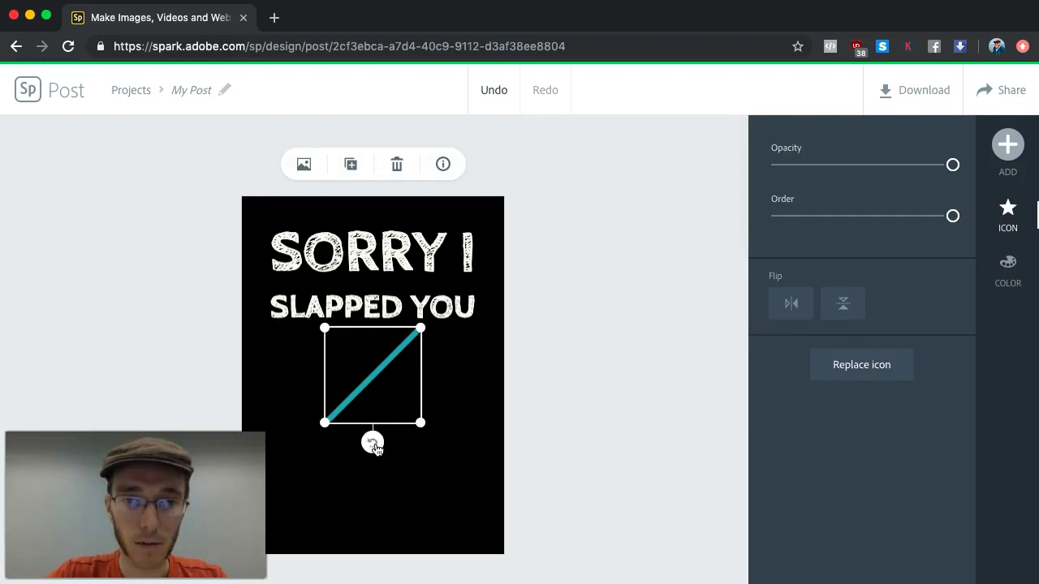
- Rotate the line icon to horizontal, lengthen it, and move it beneath 'SLAPPED YOU'
{"action": "left_click", "coordinate": [372, 443]}
{"action": "left_click", "coordinate": [317, 427]}
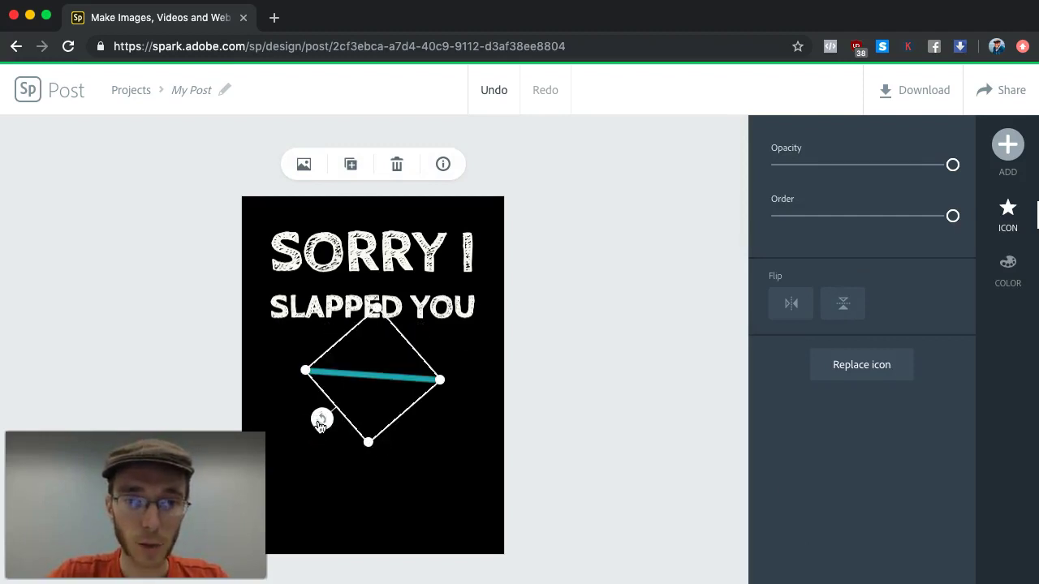
{"action": "mouse_move", "coordinate": [321, 421]}
{"action": "left_mouse_down"}
{"action": "mouse_move", "coordinate": [325, 431]}
{"action": "mouse_move", "coordinate": [321, 422]}
{"action": "left_mouse_up"}
{"action": "left_click_drag", "start_coordinate": [449, 380], "coordinate": [491, 375]}
{"action": "left_click_drag", "start_coordinate": [334, 376], "coordinate": [320, 335]}
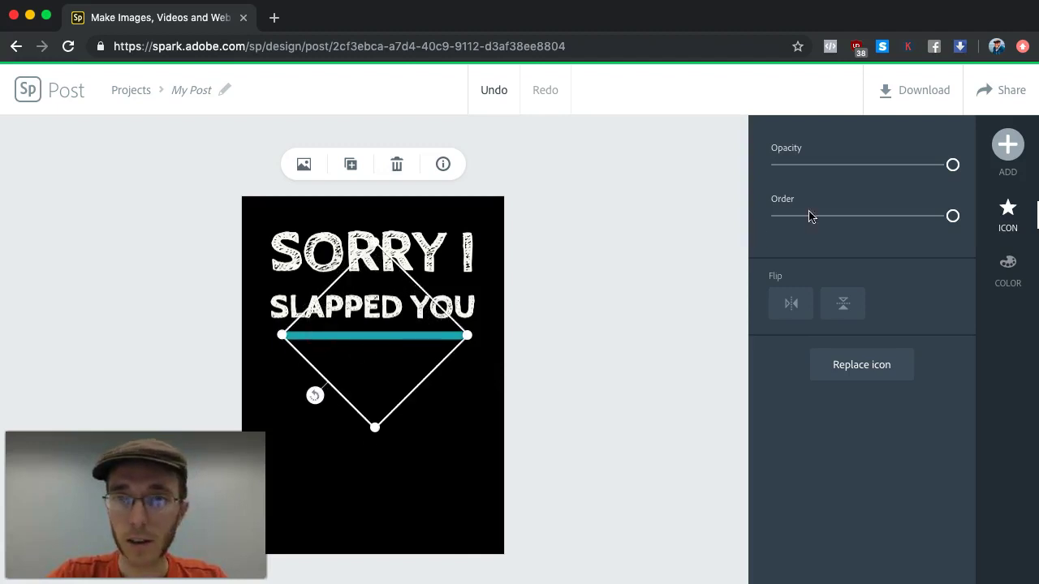
- Colour the divider line white
{"action": "left_click", "coordinate": [1009, 262]}
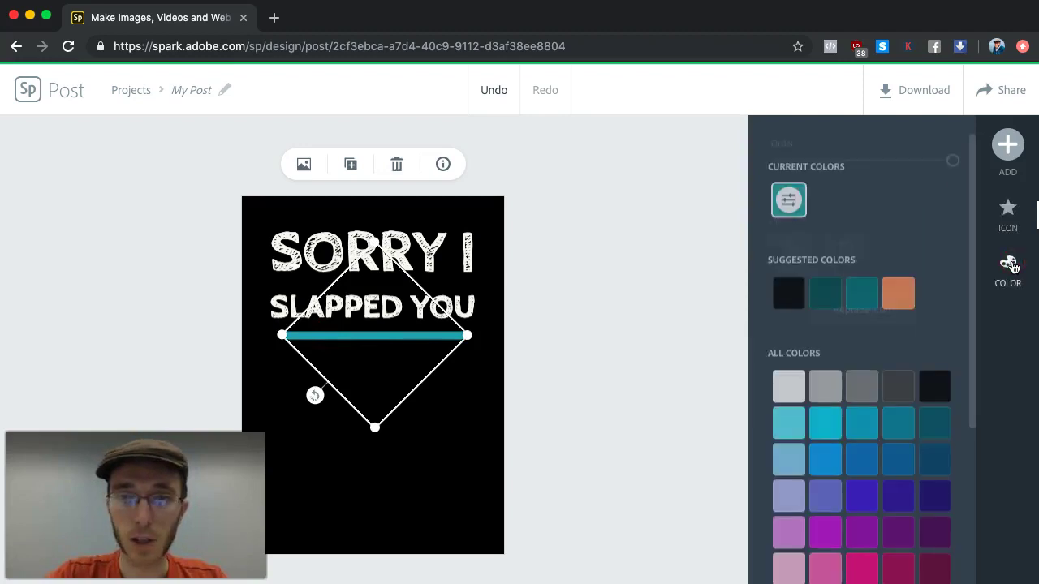
{"action": "left_click", "coordinate": [788, 369]}
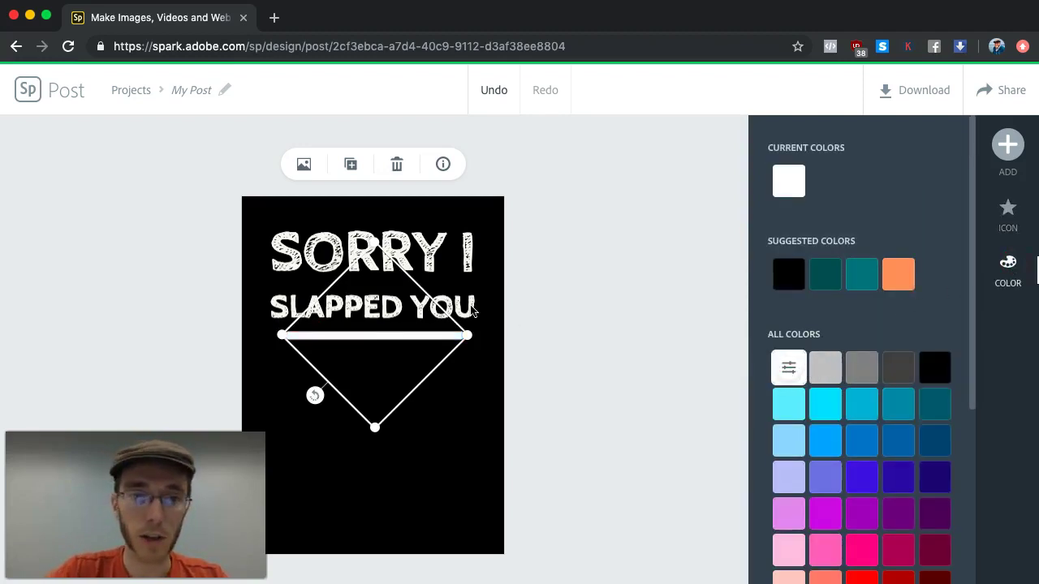
{"action": "left_click", "coordinate": [1008, 144]}
- Add a text block reading 'BUT YOU WOULDN'T STOP TALKING, AND I PANICKED', fixing a typo
{"action": "left_click", "coordinate": [777, 159]}
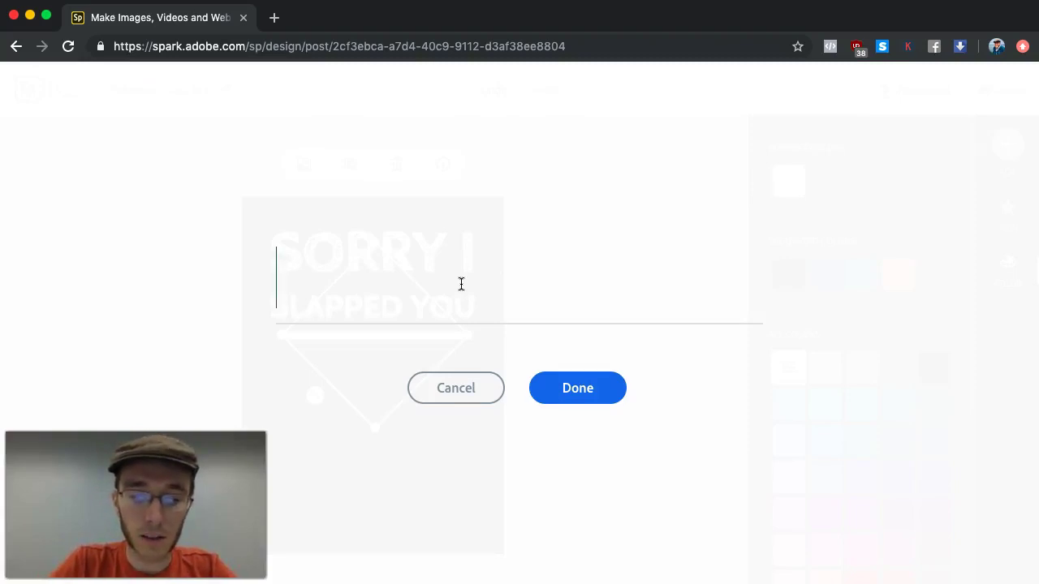
{"action": "type", "text": "BUT YOU"}
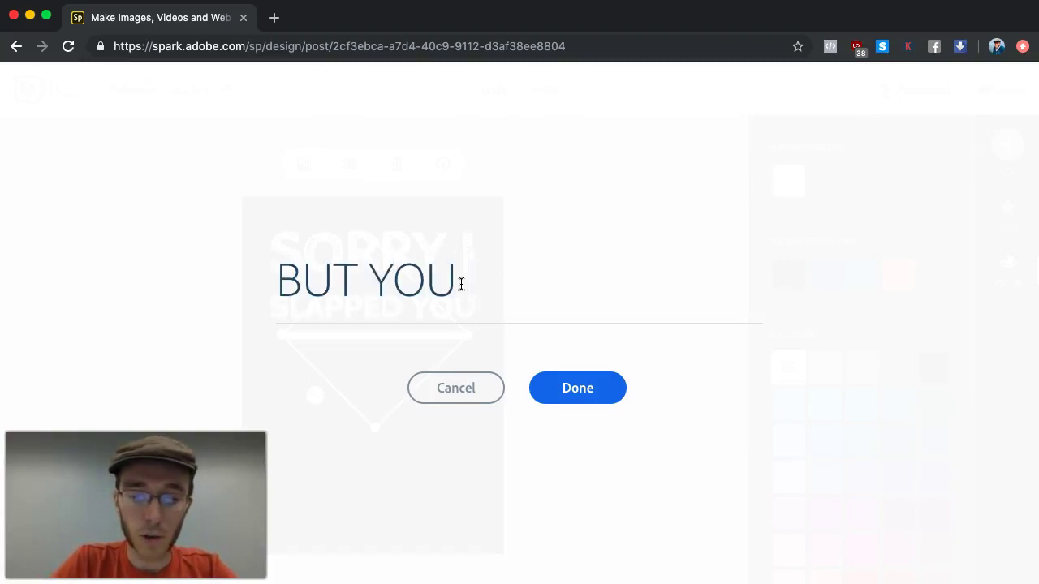
{"action": "type", "text": " WOUOL"}
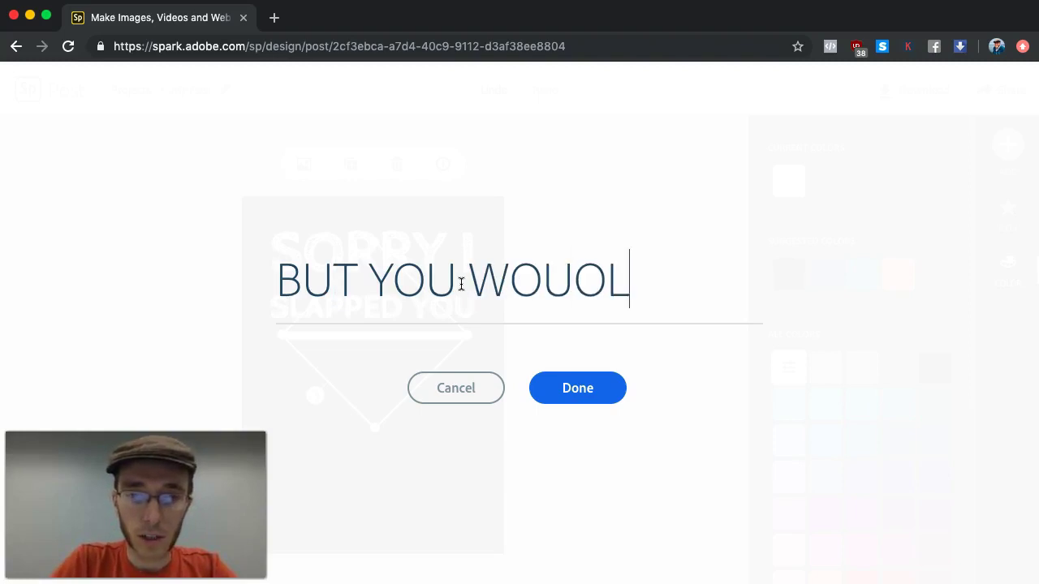
{"action": "key", "text": "BackSpace"}
{"action": "key", "text": "BackSpace"}
{"action": "type", "text": "LDN'T STOP "}
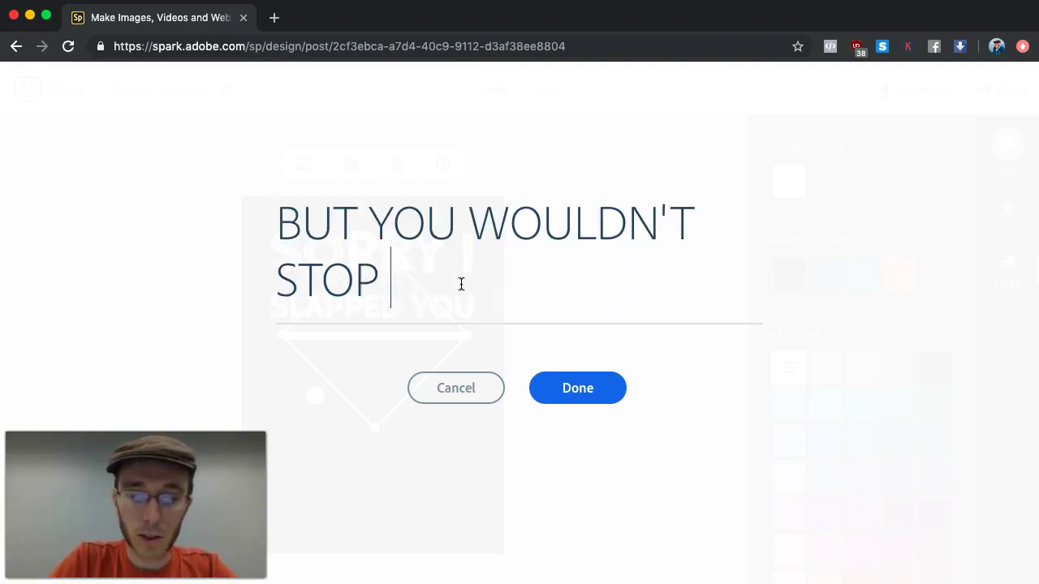
{"action": "type", "text": "TALKING, AND "}
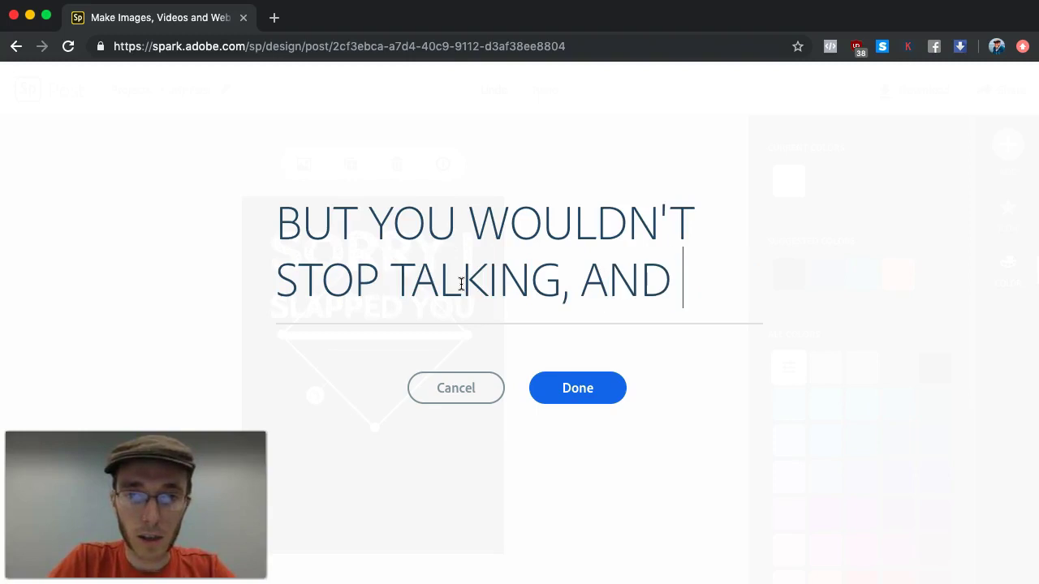
{"action": "type", "text": "I PANICKED..."}
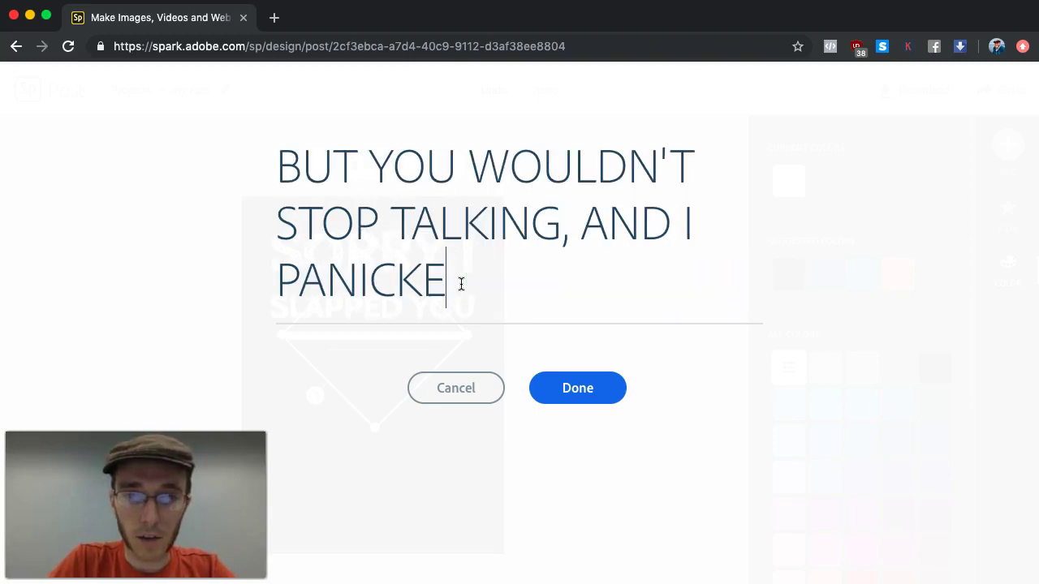
{"action": "left_click", "coordinate": [576, 388]}
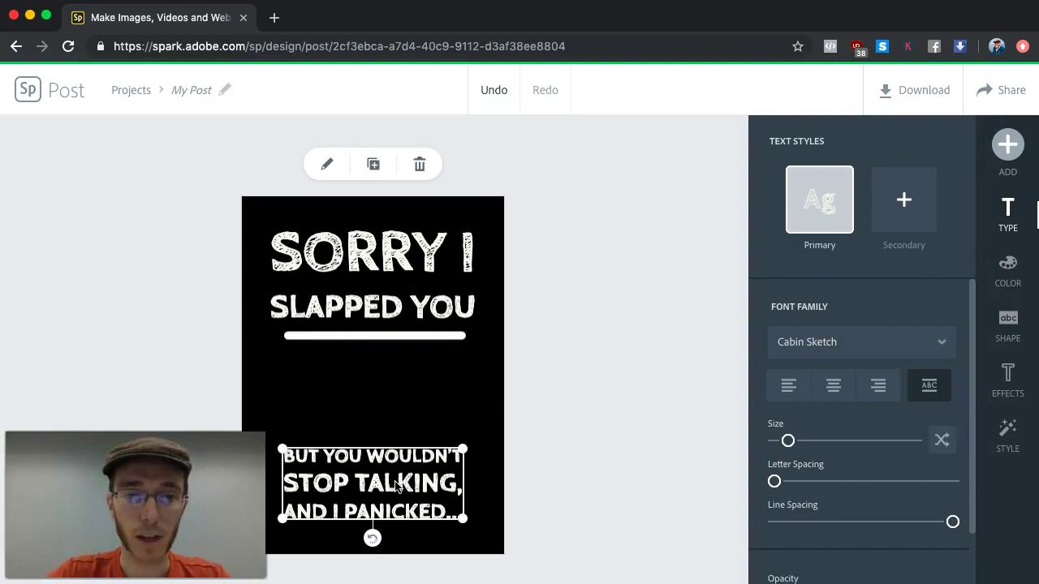
- Move the second text block under the divider, enlarge it, and align it to the left guide
{"action": "left_click_drag", "start_coordinate": [388, 485], "coordinate": [386, 406]}
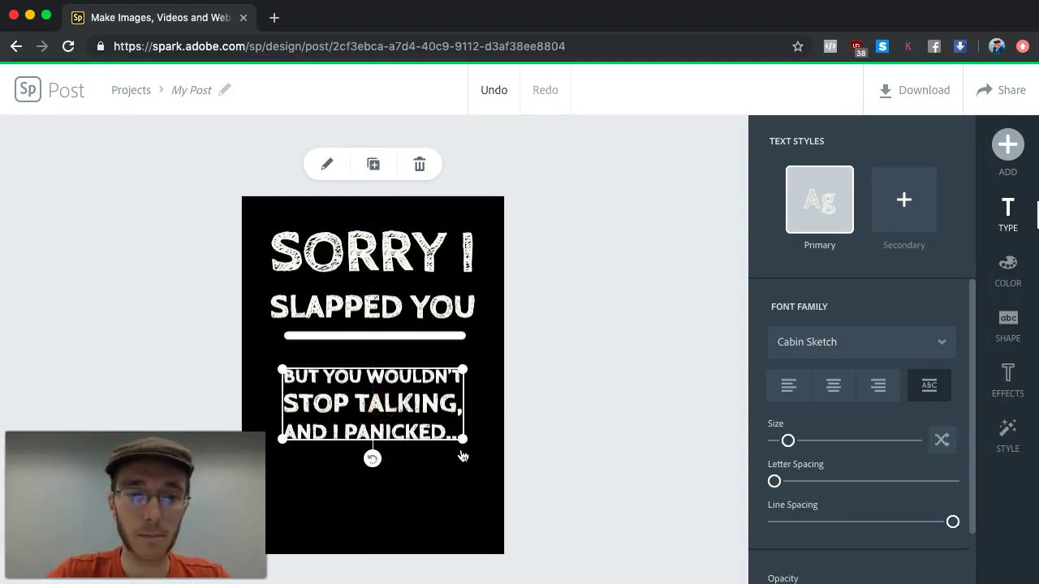
{"action": "left_click_drag", "start_coordinate": [461, 441], "coordinate": [492, 523]}
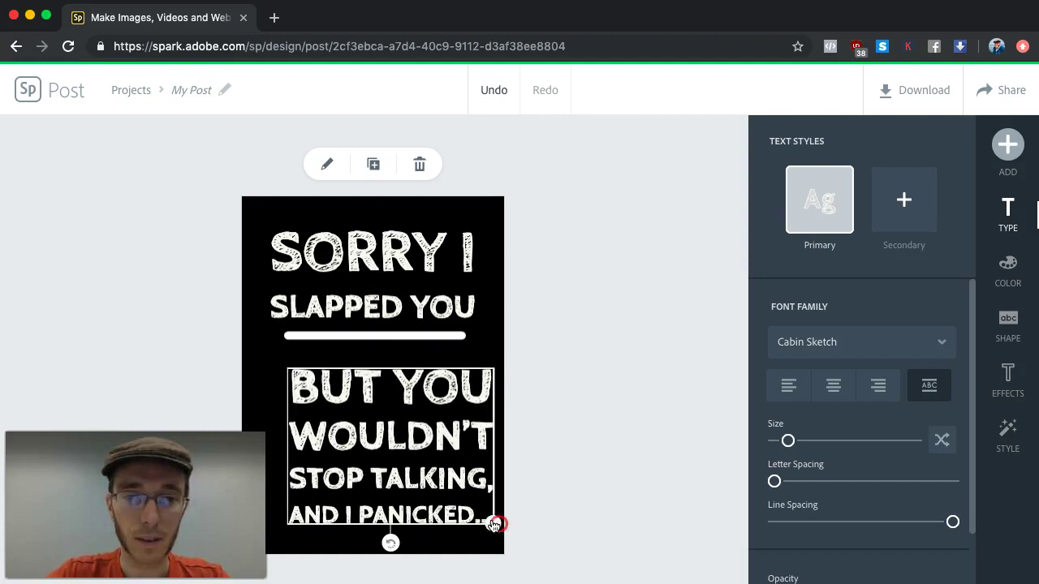
{"action": "left_click_drag", "start_coordinate": [394, 438], "coordinate": [379, 425]}
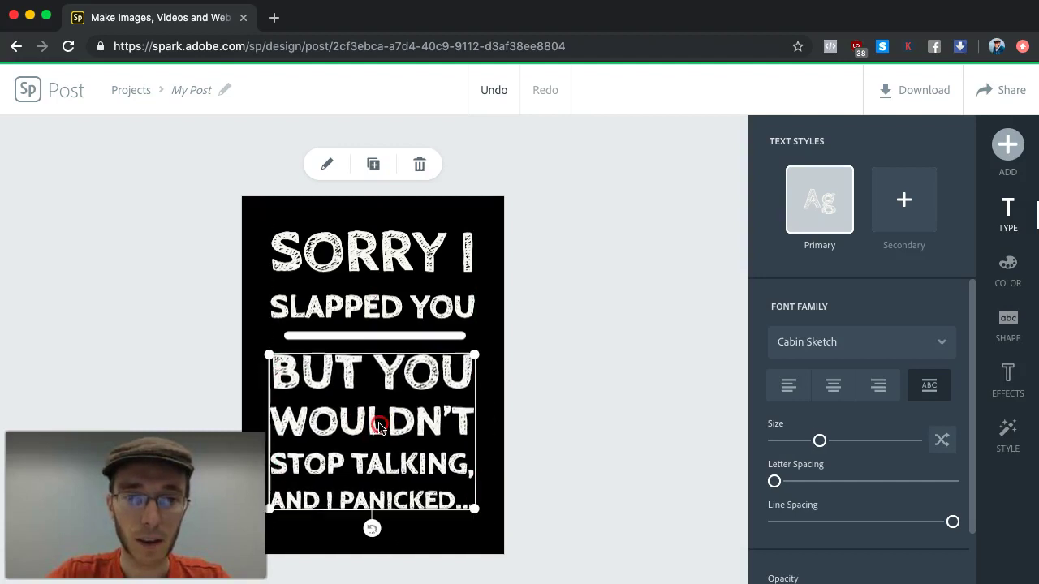
- Set the second text block in Harman Sans, enlarge it, and align its left edge to the guide
{"action": "left_click", "coordinate": [837, 352]}
{"action": "left_click", "coordinate": [850, 394]}
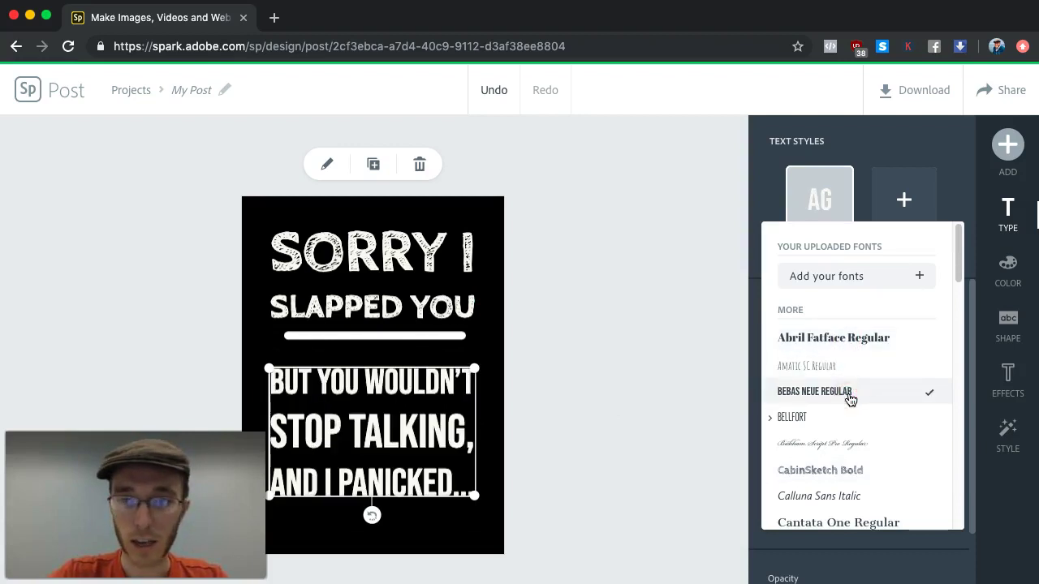
{"action": "scroll", "coordinate": [849, 399], "scroll_direction": "down", "scroll_amount": 4}
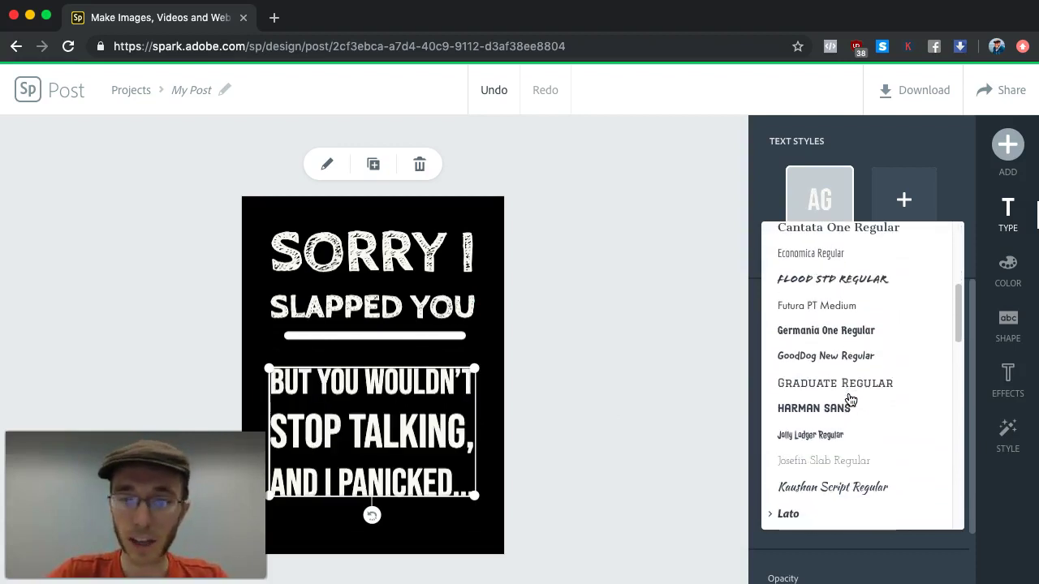
{"action": "left_click", "coordinate": [841, 410]}
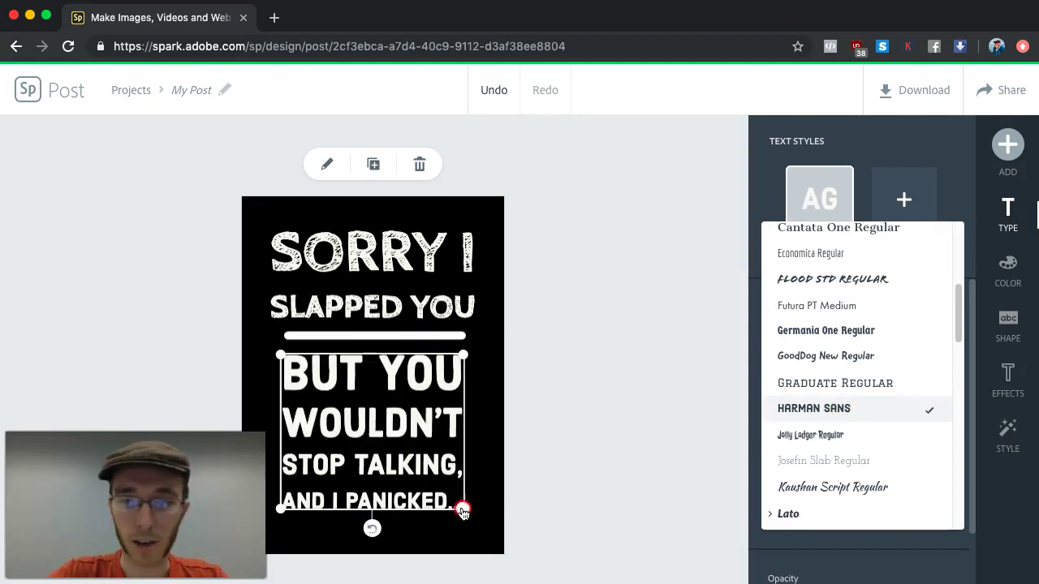
{"action": "left_click_drag", "start_coordinate": [461, 512], "coordinate": [479, 522]}
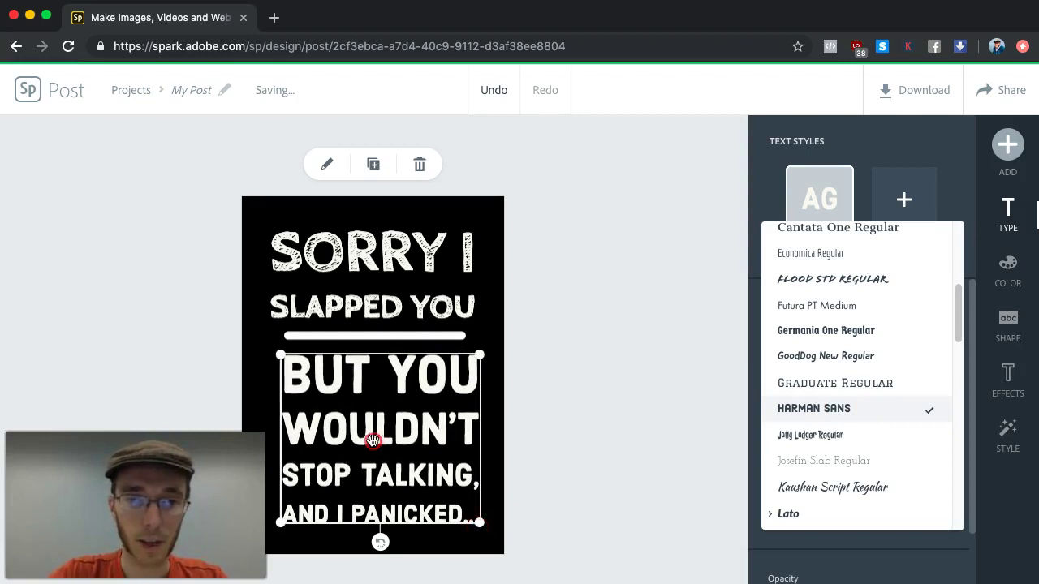
{"action": "left_click_drag", "start_coordinate": [371, 441], "coordinate": [379, 444]}
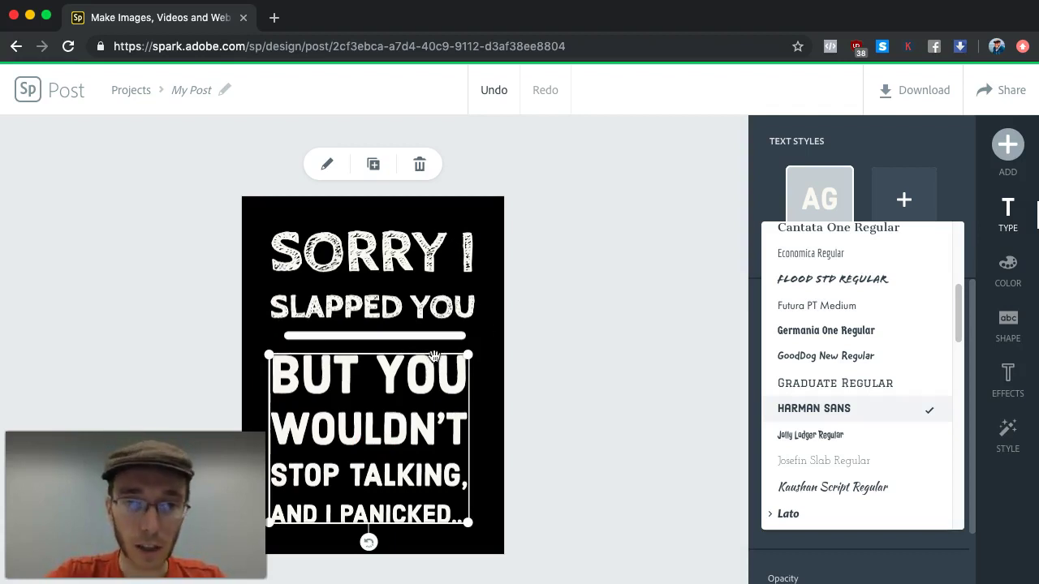
{"action": "left_click", "coordinate": [404, 364]}
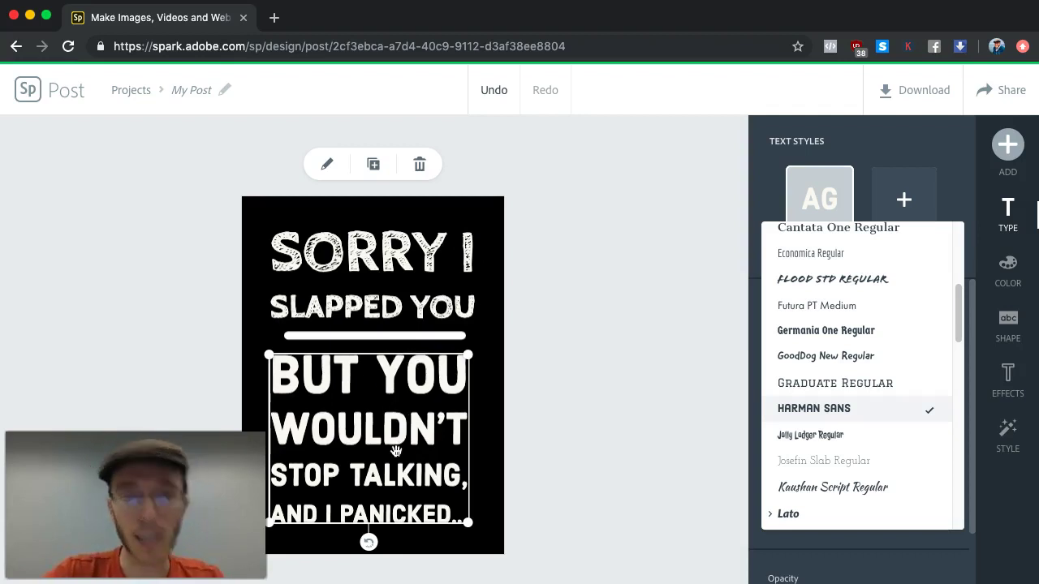
- Try Graduate on the second text, revert to Harman Sans, and nudge it into place
{"action": "left_click", "coordinate": [804, 383]}
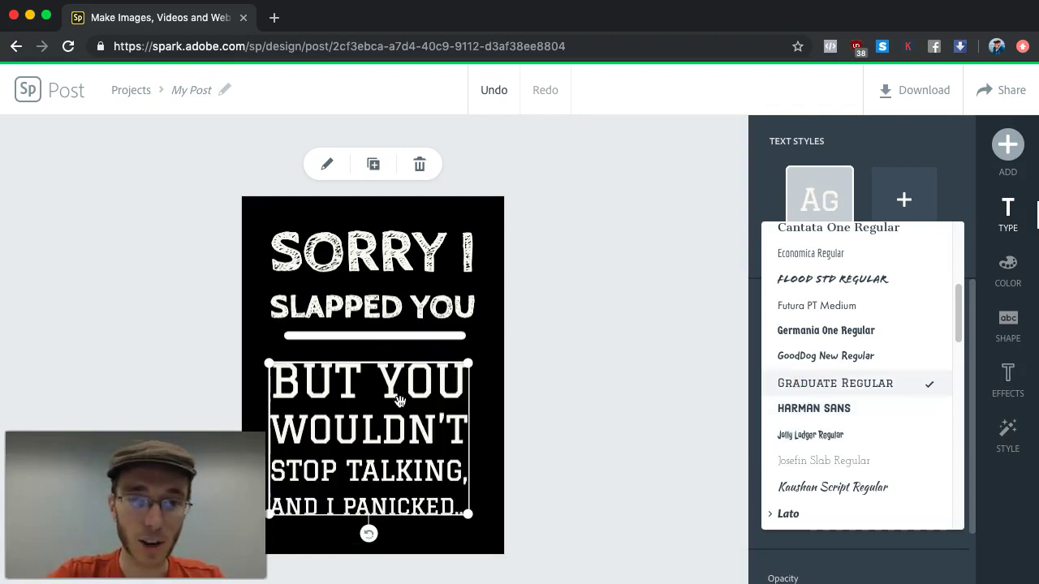
{"action": "left_click", "coordinate": [795, 408]}
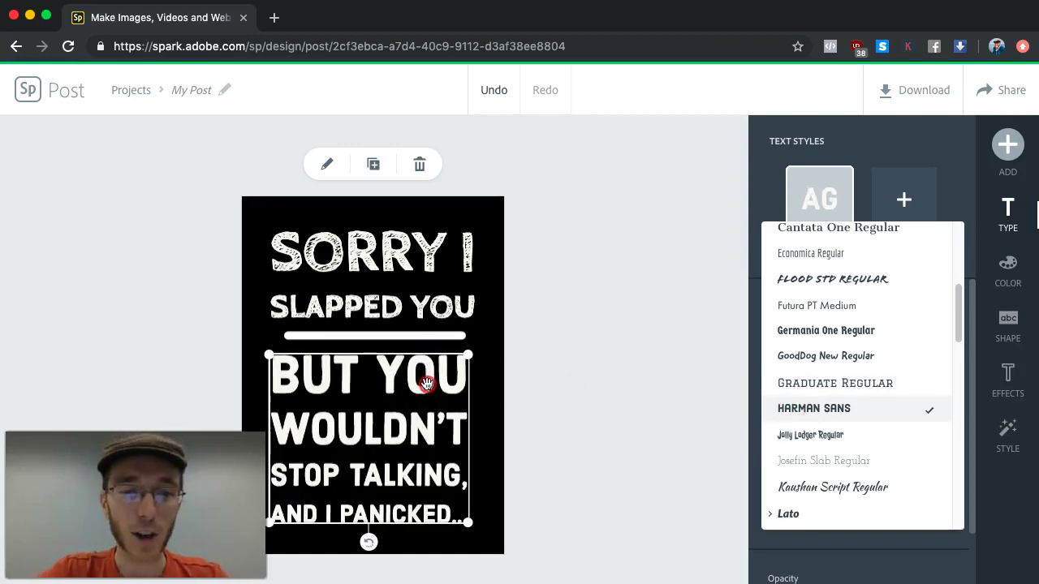
{"action": "left_click_drag", "start_coordinate": [427, 383], "coordinate": [427, 381]}
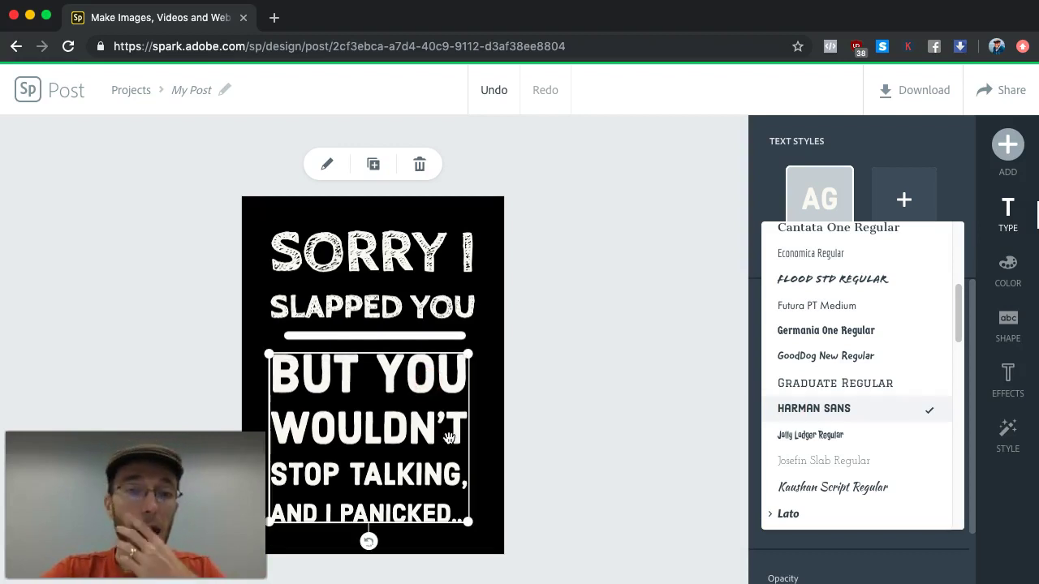
{"action": "left_click", "coordinate": [677, 405]}
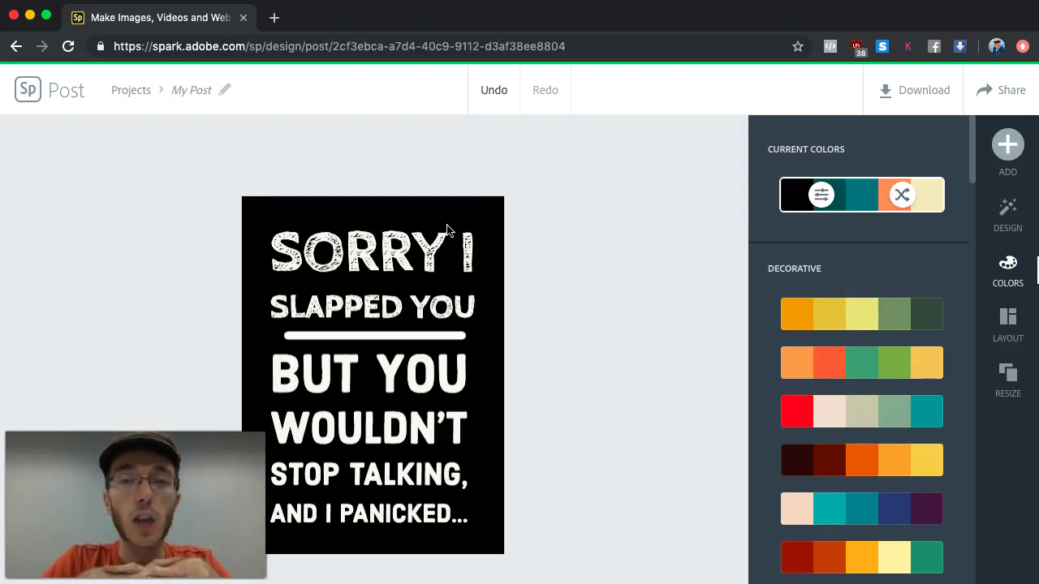
{"action": "left_click", "coordinate": [488, 217]}
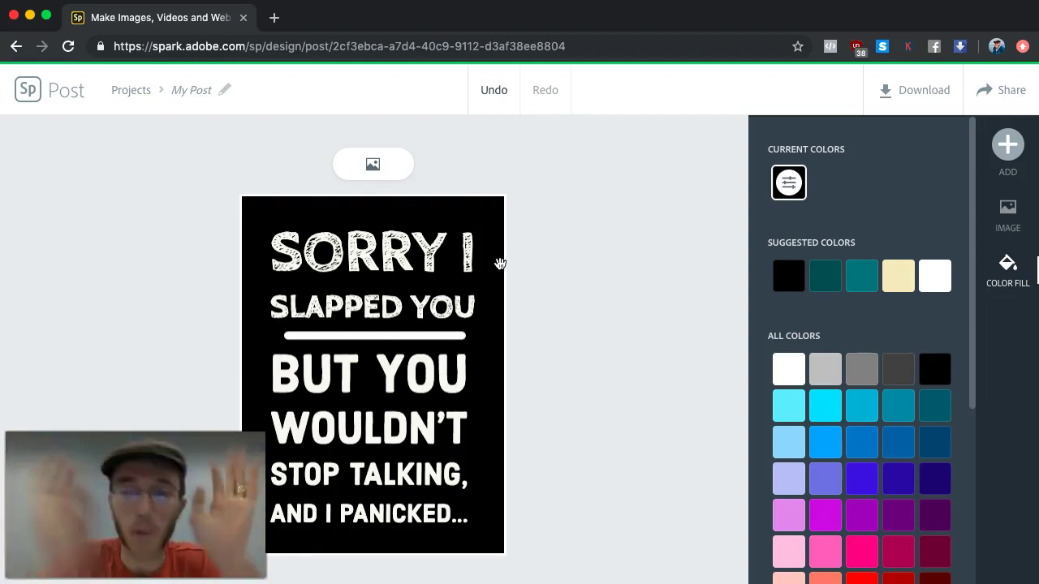
{"action": "left_click", "coordinate": [580, 223]}
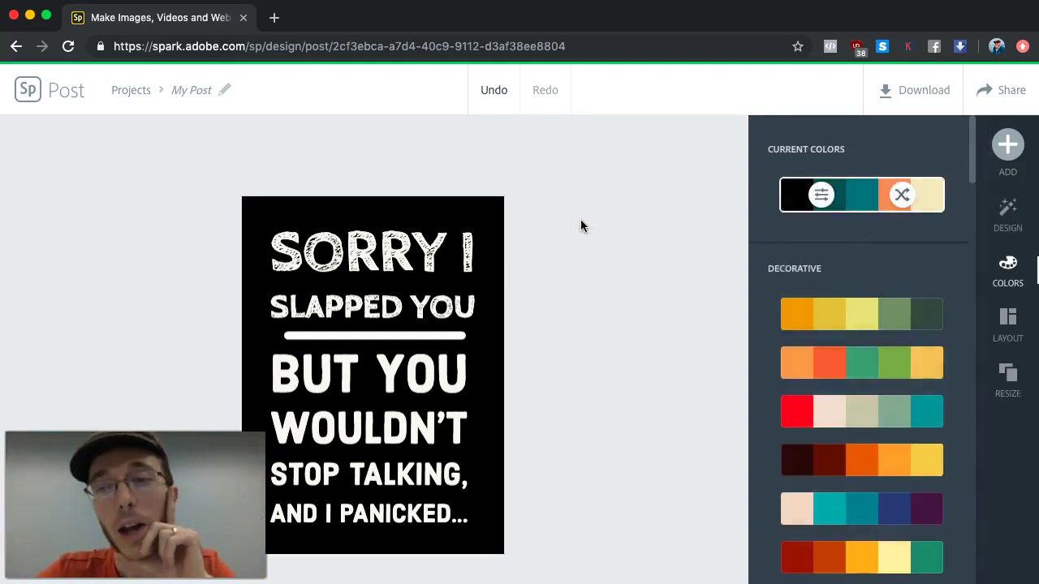
- Search icons for HAND and place a shrunken raised-hand icon beside the heading
{"action": "left_click", "coordinate": [1009, 154]}
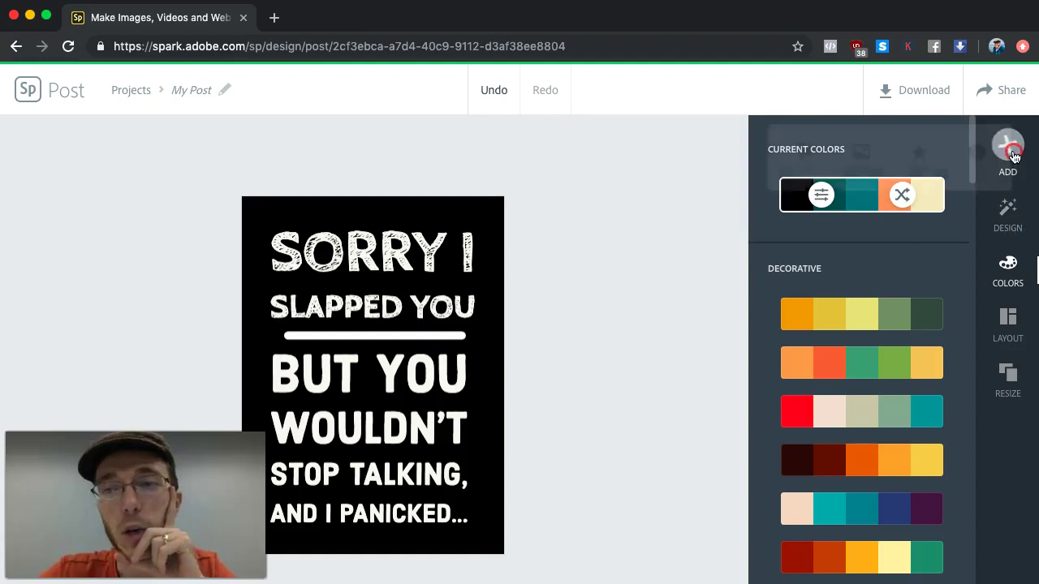
{"action": "left_click", "coordinate": [887, 162]}
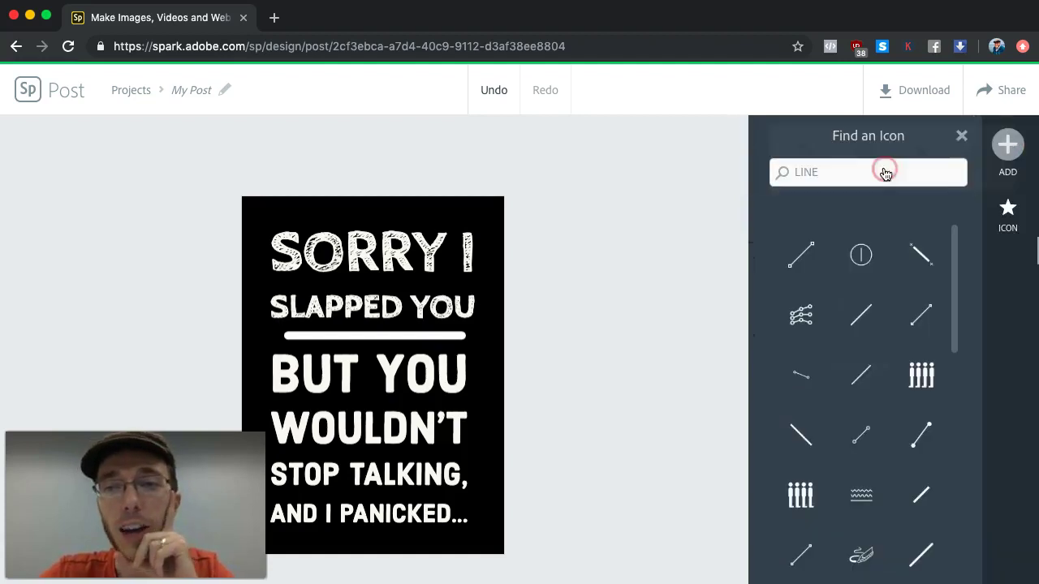
{"action": "left_click", "coordinate": [852, 173]}
{"action": "double_click", "coordinate": [851, 173]}
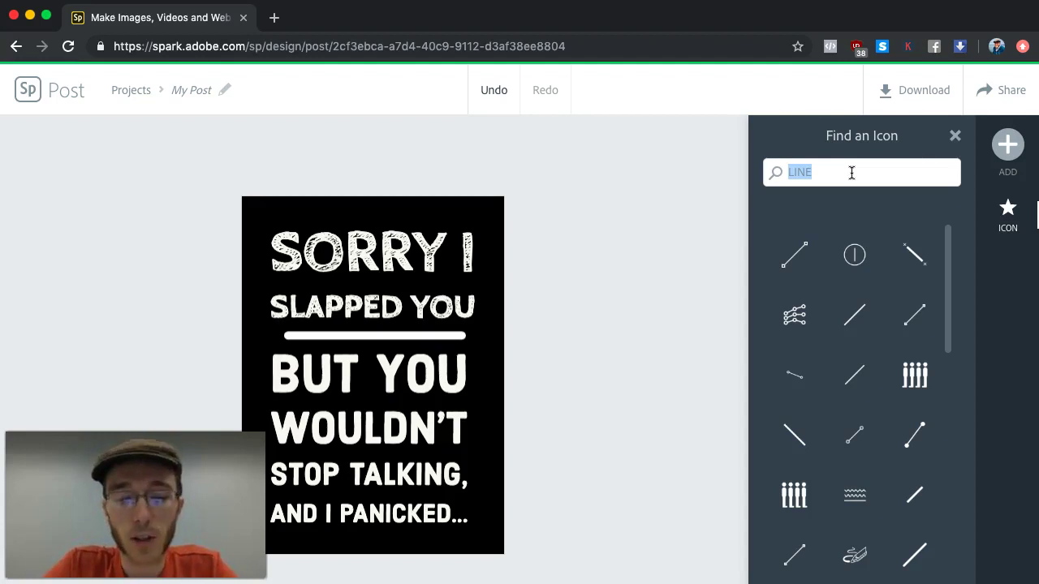
{"action": "type", "text": "HAND"}
{"action": "key", "text": "Return"}
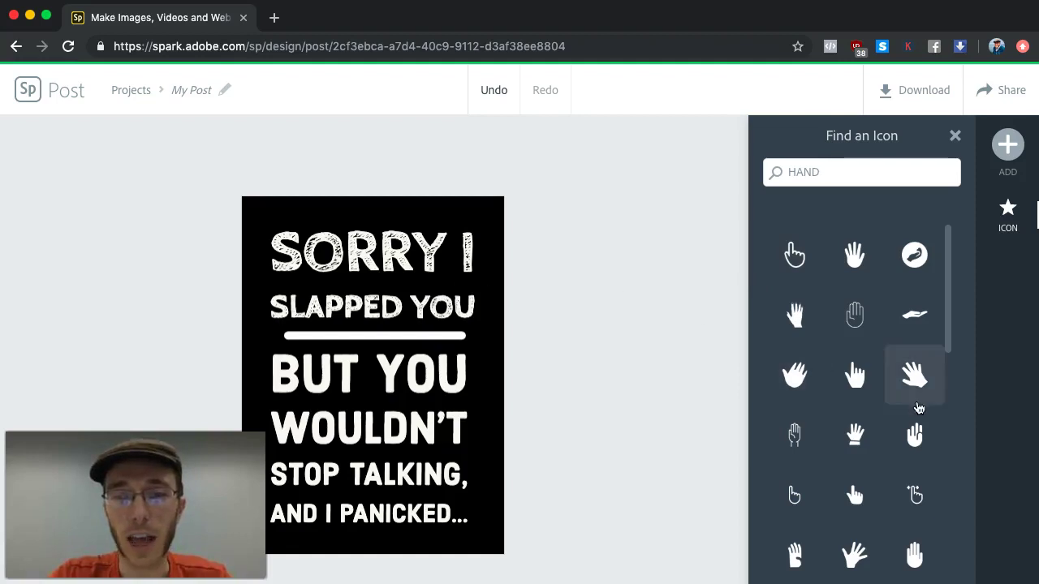
{"action": "left_click", "coordinate": [915, 437]}
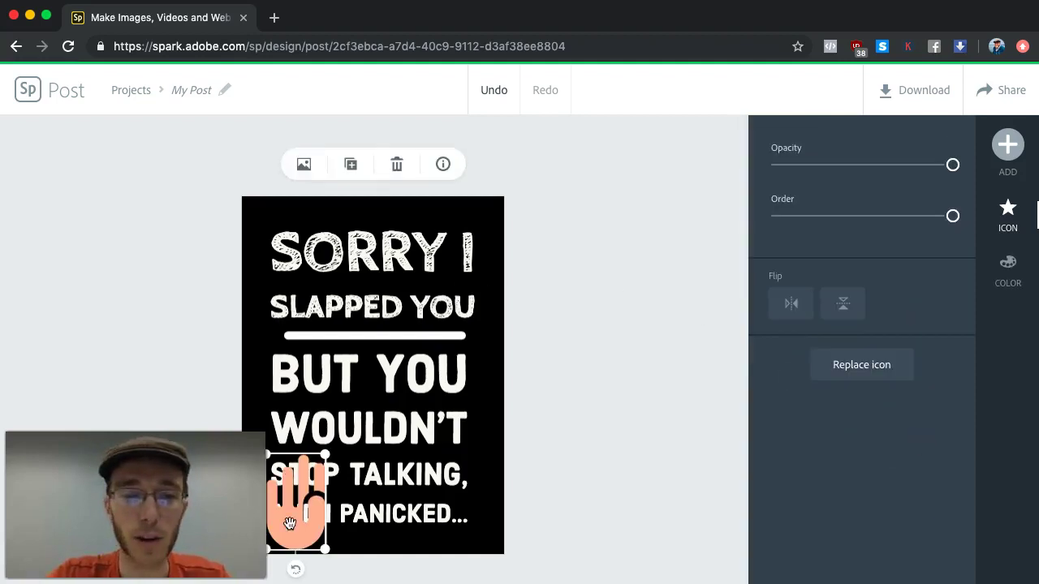
{"action": "left_click_drag", "start_coordinate": [290, 523], "coordinate": [457, 319]}
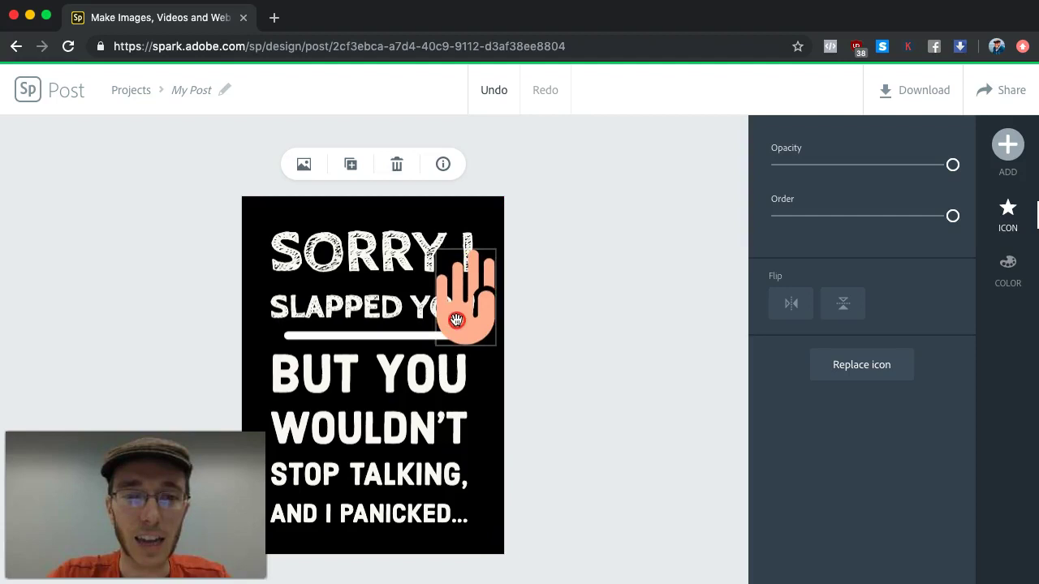
{"action": "left_click_drag", "start_coordinate": [436, 250], "coordinate": [455, 281]}
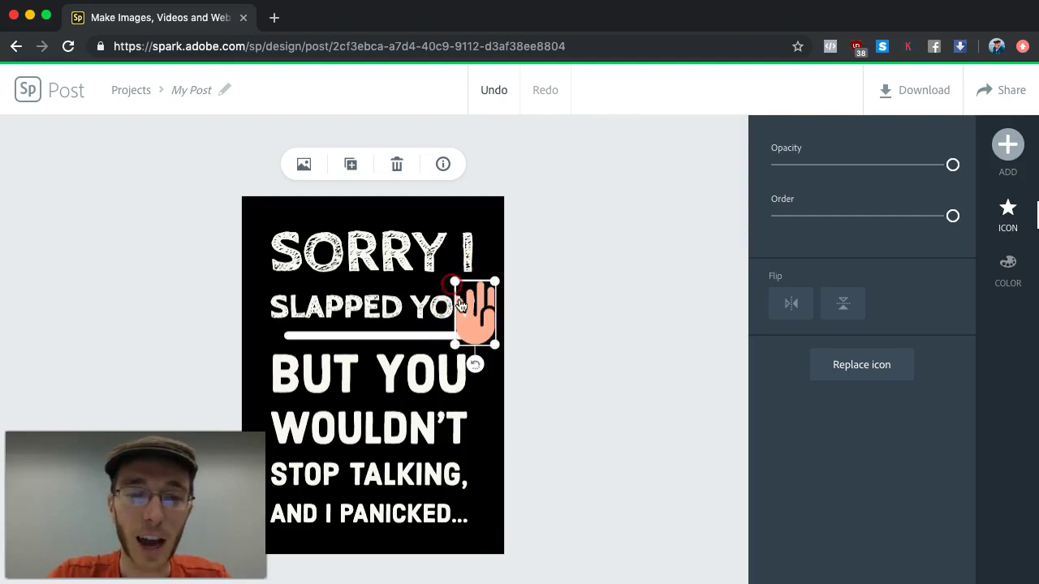
- Shift the SORRY I / SLAPPED YOU heading up and left, then delete the hand icon
{"action": "left_click", "coordinate": [400, 253]}
{"action": "left_click_drag", "start_coordinate": [398, 243], "coordinate": [390, 248]}
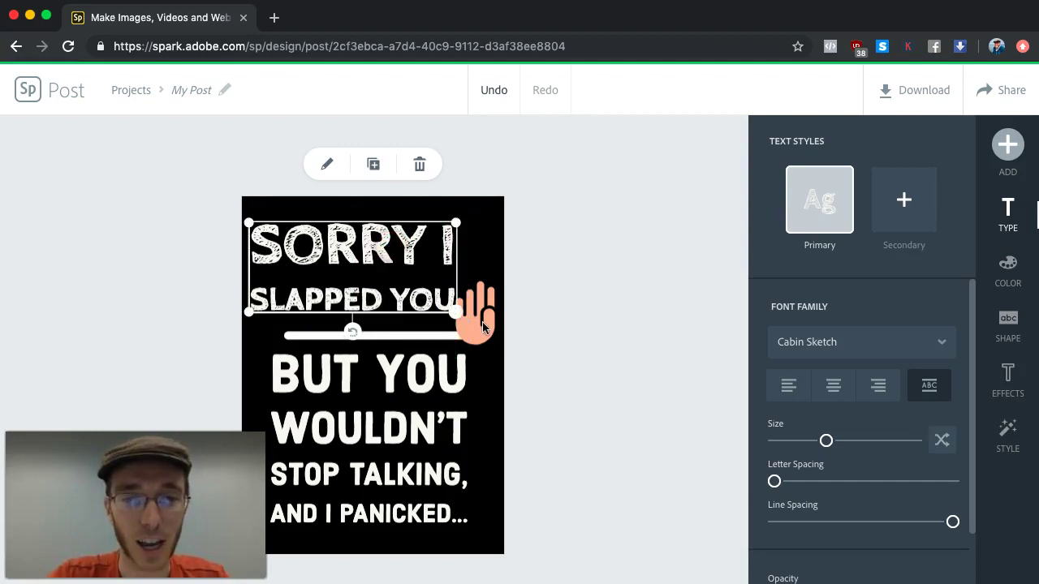
{"action": "mouse_move", "coordinate": [479, 298]}
{"action": "left_mouse_down"}
{"action": "mouse_move", "coordinate": [484, 272]}
{"action": "mouse_move", "coordinate": [484, 290]}
{"action": "left_mouse_up"}
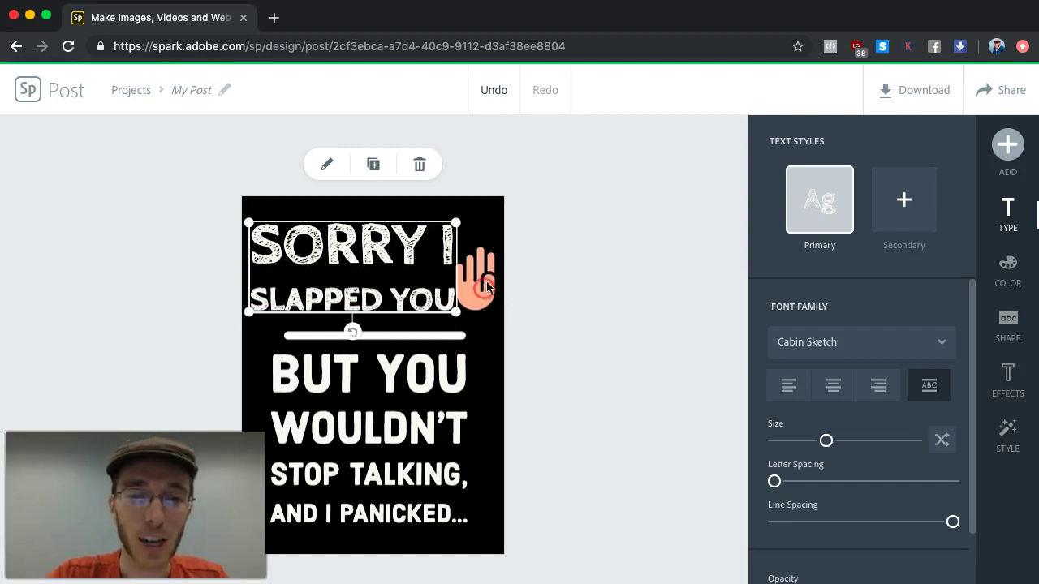
{"action": "mouse_move", "coordinate": [479, 333]}
{"action": "left_mouse_down"}
{"action": "mouse_move", "coordinate": [519, 296]}
{"action": "mouse_move", "coordinate": [452, 340]}
{"action": "mouse_move", "coordinate": [480, 332]}
{"action": "left_mouse_up"}
{"action": "key", "text": "Delete"}
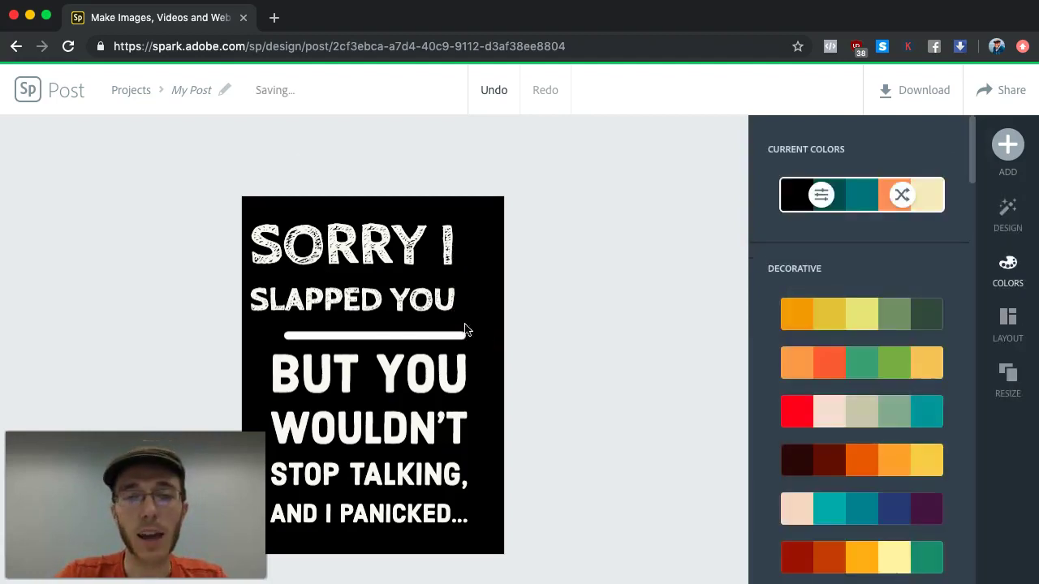
- Recentre the heading on the poster and search icons for FILM
{"action": "left_click", "coordinate": [372, 242]}
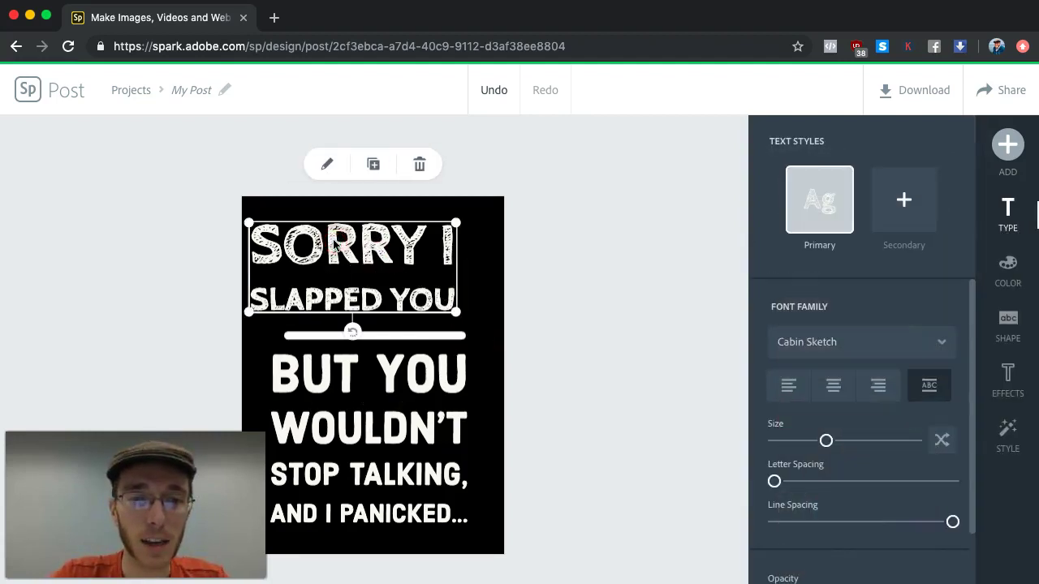
{"action": "left_click_drag", "start_coordinate": [333, 242], "coordinate": [355, 239]}
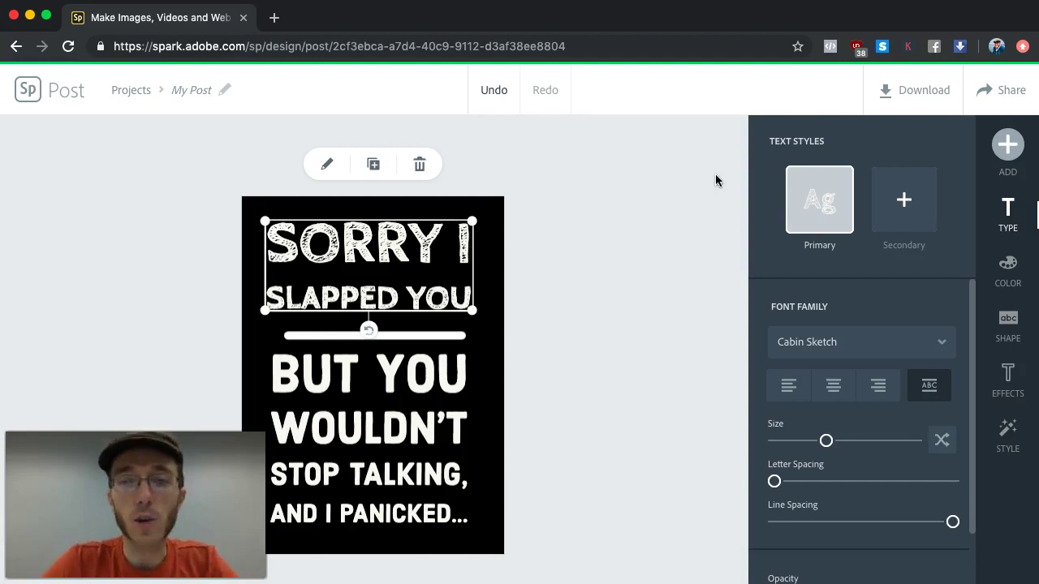
{"action": "left_click", "coordinate": [1003, 151]}
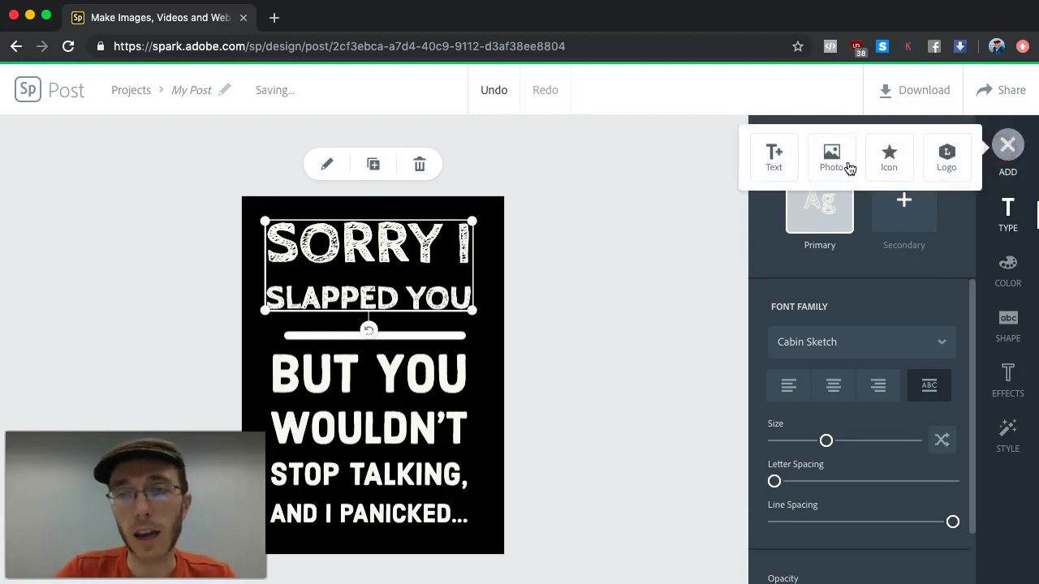
{"action": "left_click", "coordinate": [882, 168]}
{"action": "left_click", "coordinate": [839, 176]}
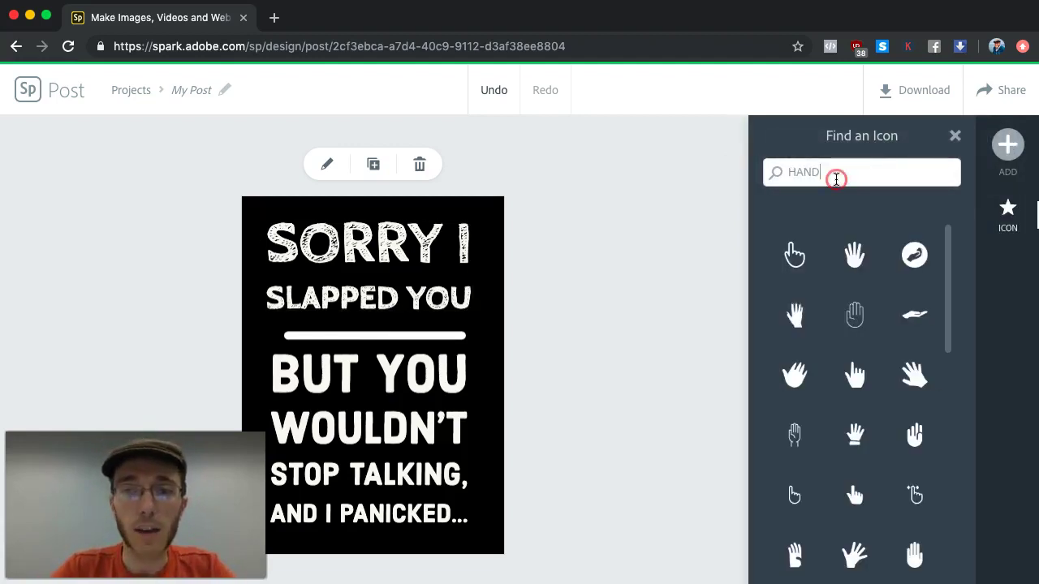
{"action": "double_click", "coordinate": [836, 177]}
{"action": "type", "text": "FILM"}
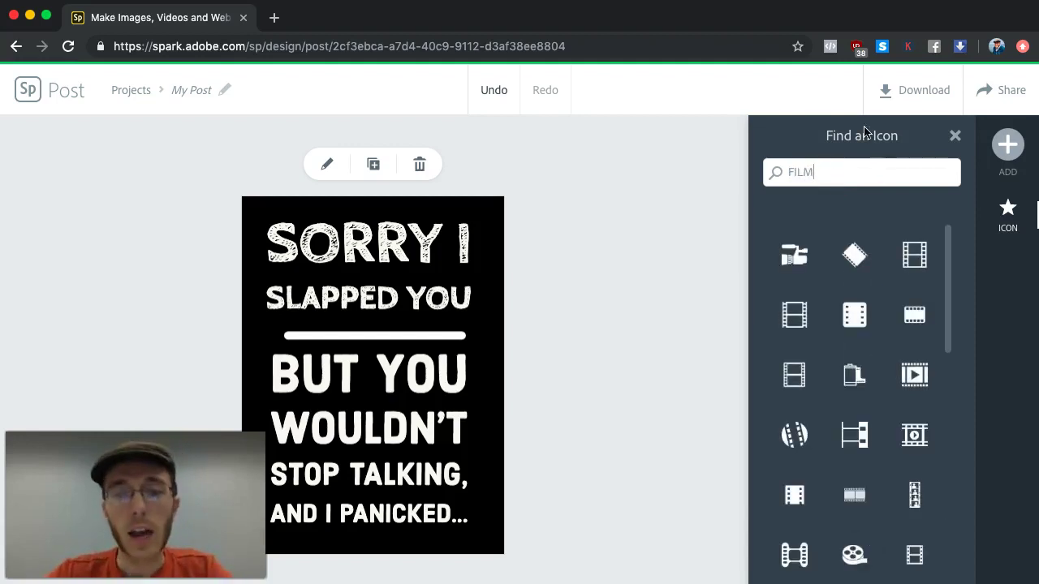
- Add the film-reel icon and place it over SLAPPED YOU
{"action": "scroll", "coordinate": [884, 389], "scroll_direction": "down", "scroll_amount": 4}
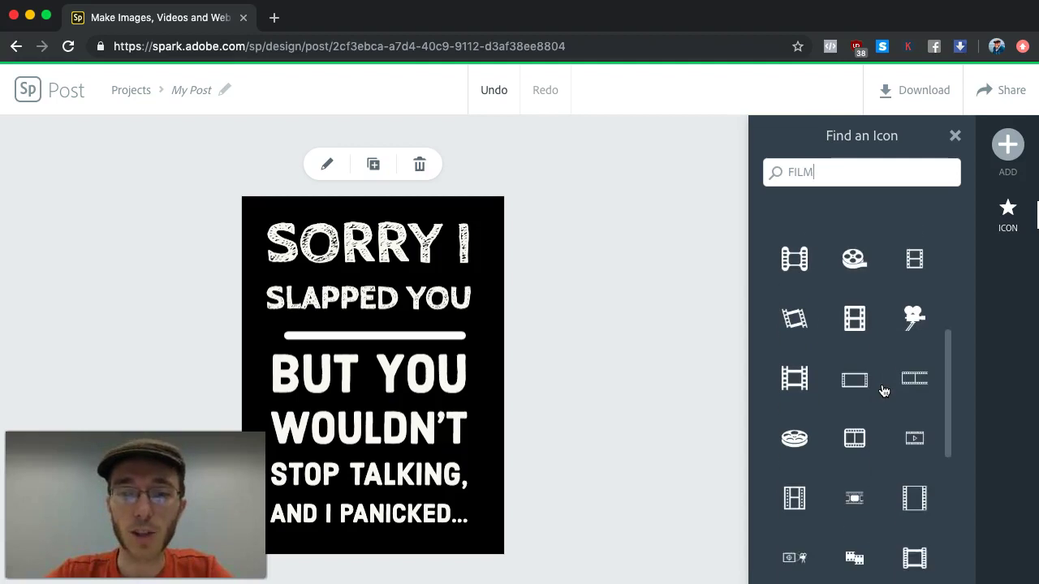
{"action": "scroll", "coordinate": [884, 390], "scroll_direction": "down", "scroll_amount": 2}
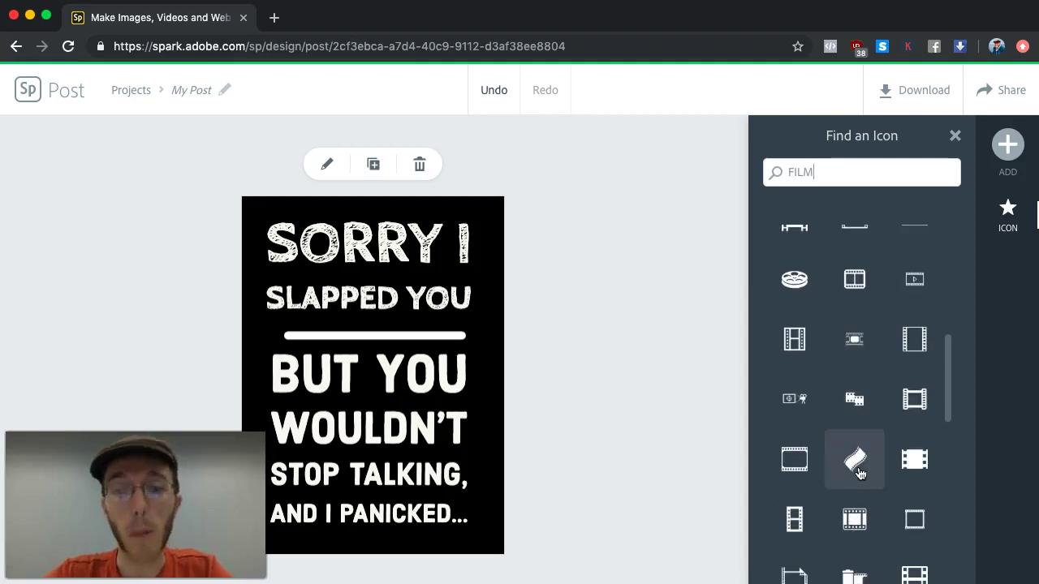
{"action": "scroll", "coordinate": [860, 474], "scroll_direction": "up", "scroll_amount": 3}
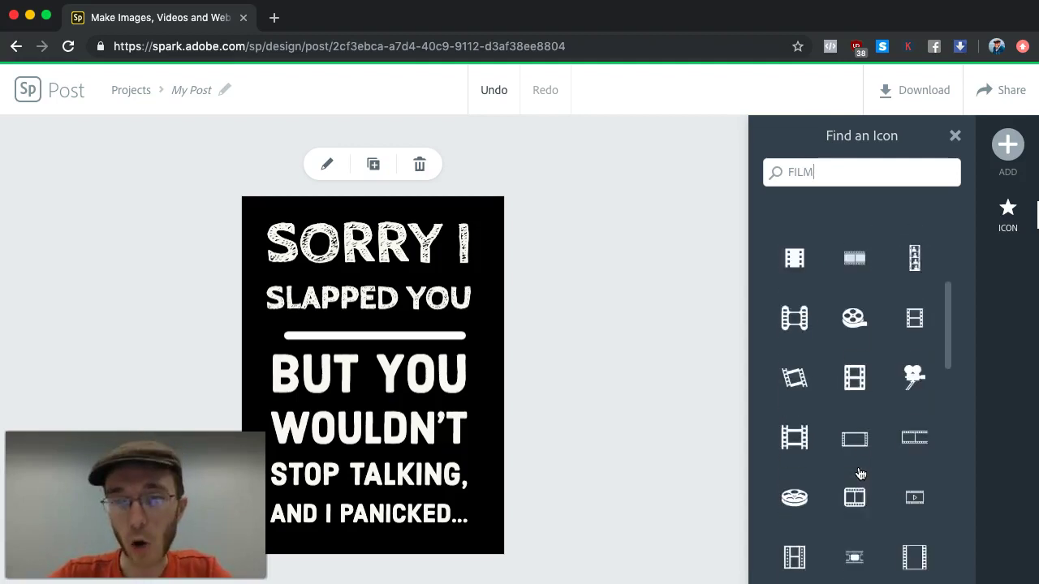
{"action": "scroll", "coordinate": [856, 406], "scroll_direction": "up", "scroll_amount": 1}
{"action": "left_click", "coordinate": [851, 350]}
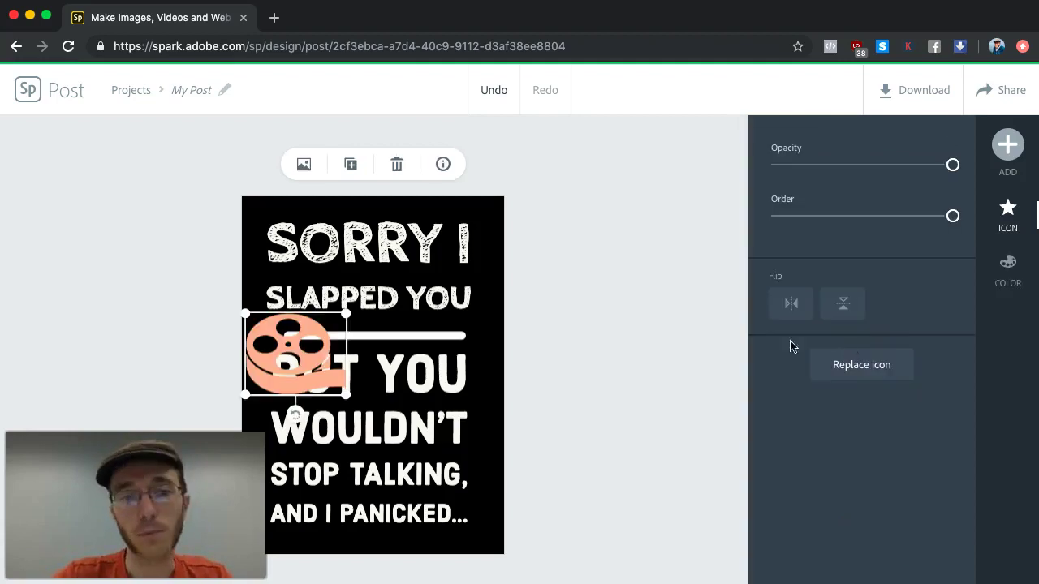
{"action": "left_click_drag", "start_coordinate": [280, 365], "coordinate": [395, 325]}
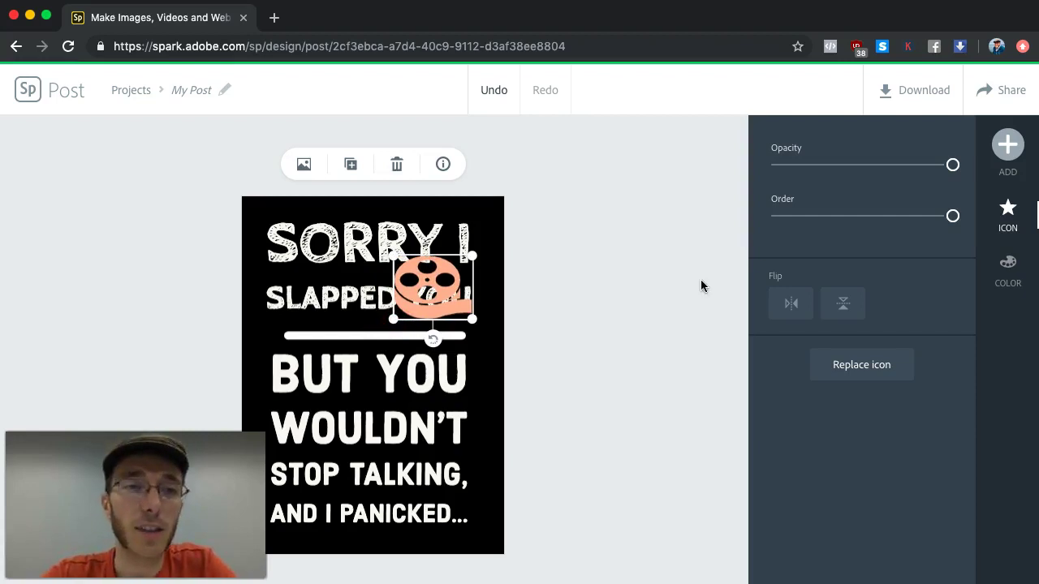
- Rename the post 'SORRY I SLAPPED YOU' and return to the projects page
{"action": "left_click", "coordinate": [221, 99]}
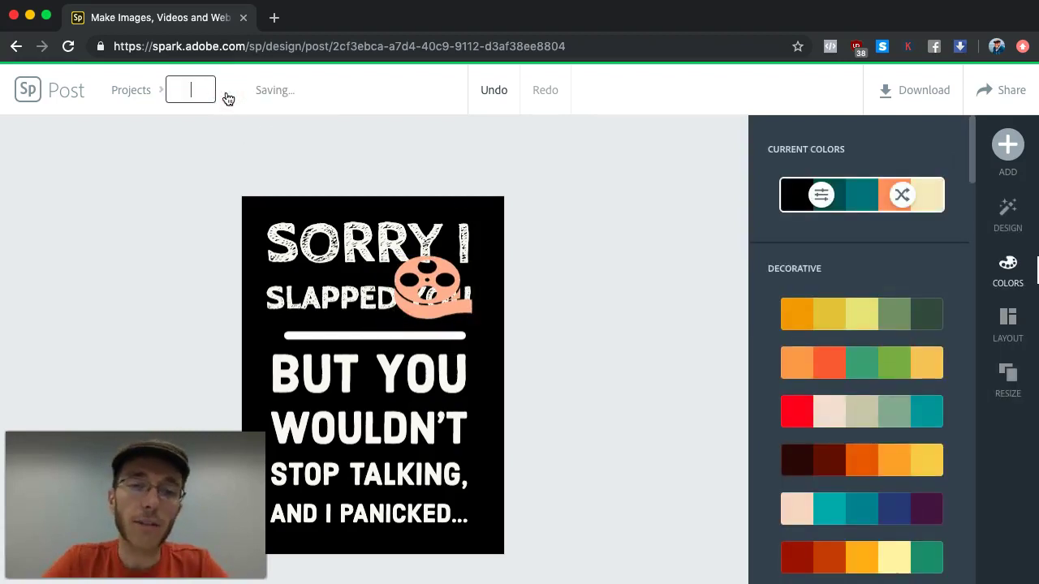
{"action": "type", "text": "SORRY I SLAPPED YOU"}
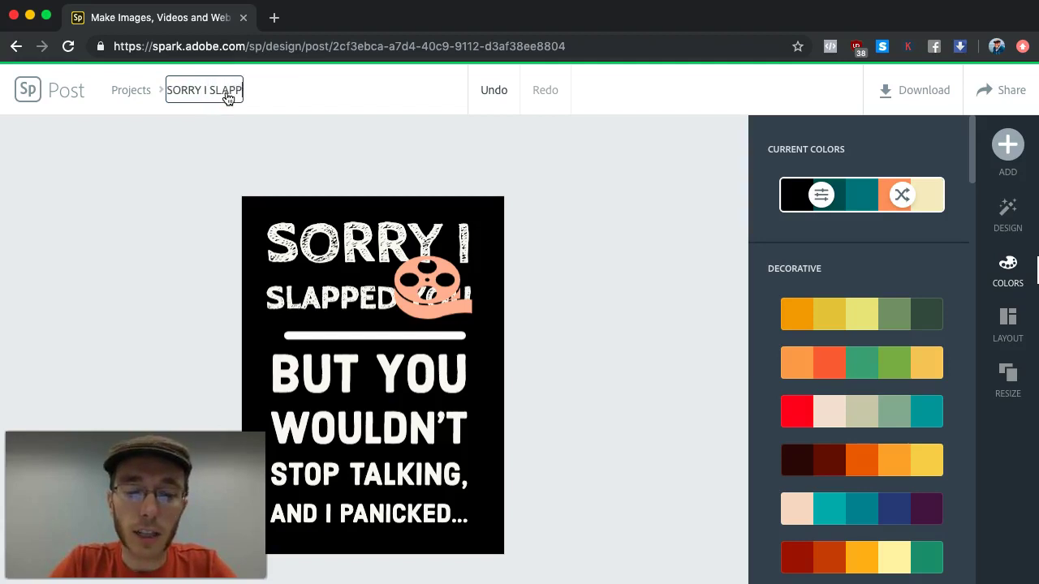
{"action": "key", "text": "Return"}
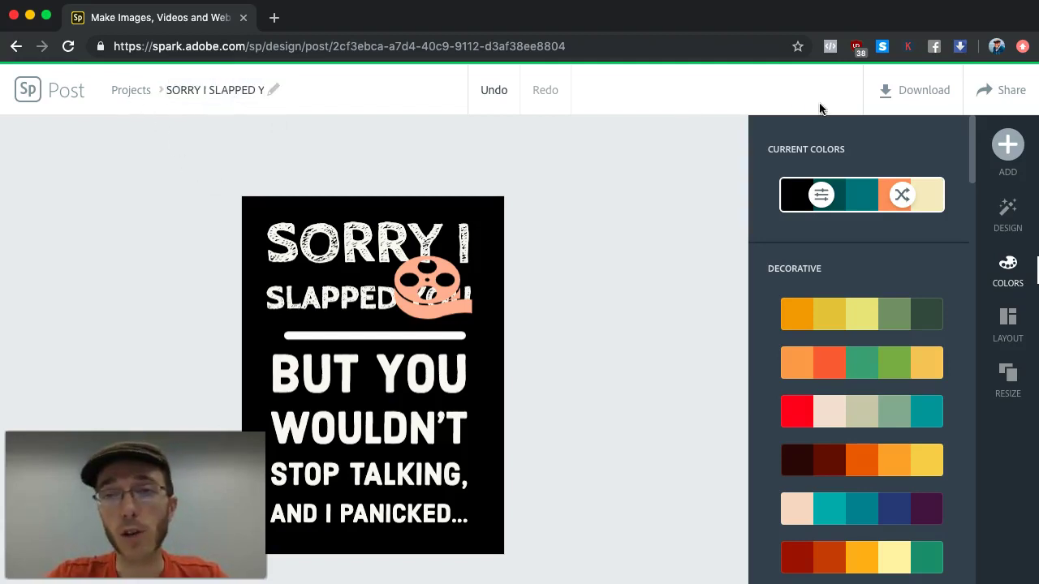
{"action": "left_click", "coordinate": [129, 90]}
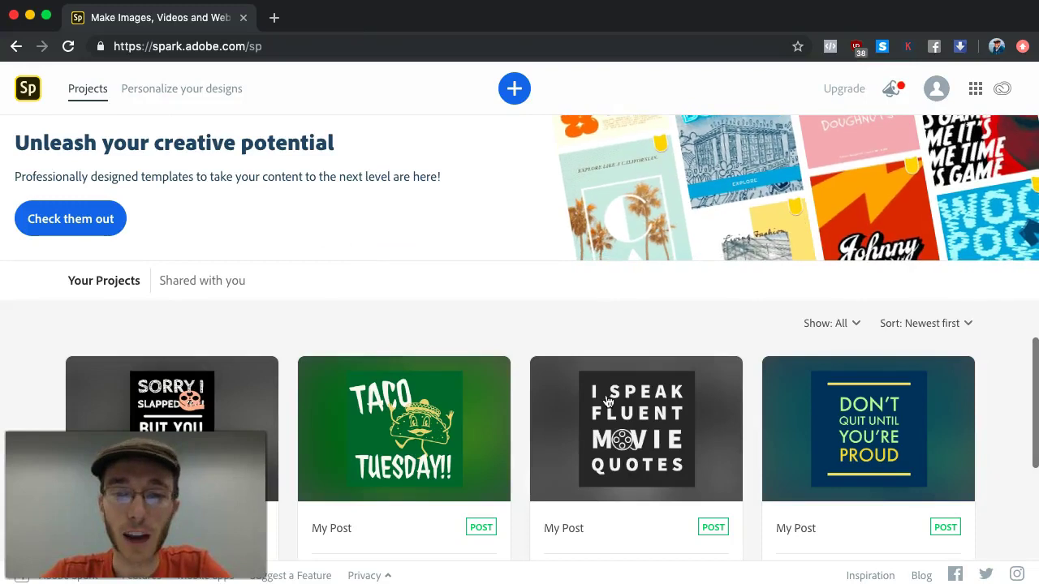
- Open the I SPEAK FLUENT MOVIE QUOTES post for editing
{"action": "left_click", "coordinate": [613, 418]}
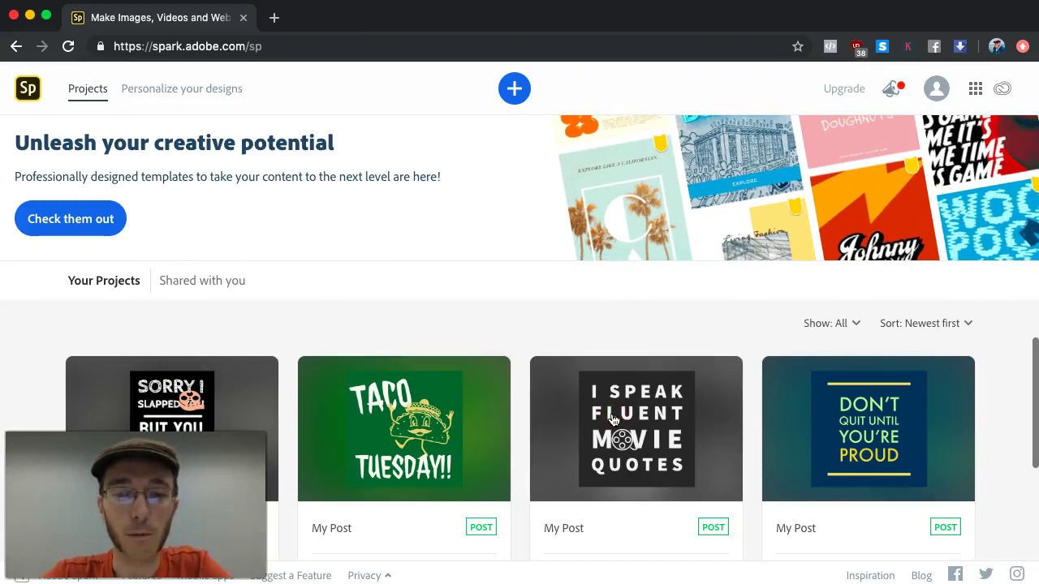
{"action": "left_click", "coordinate": [615, 416]}
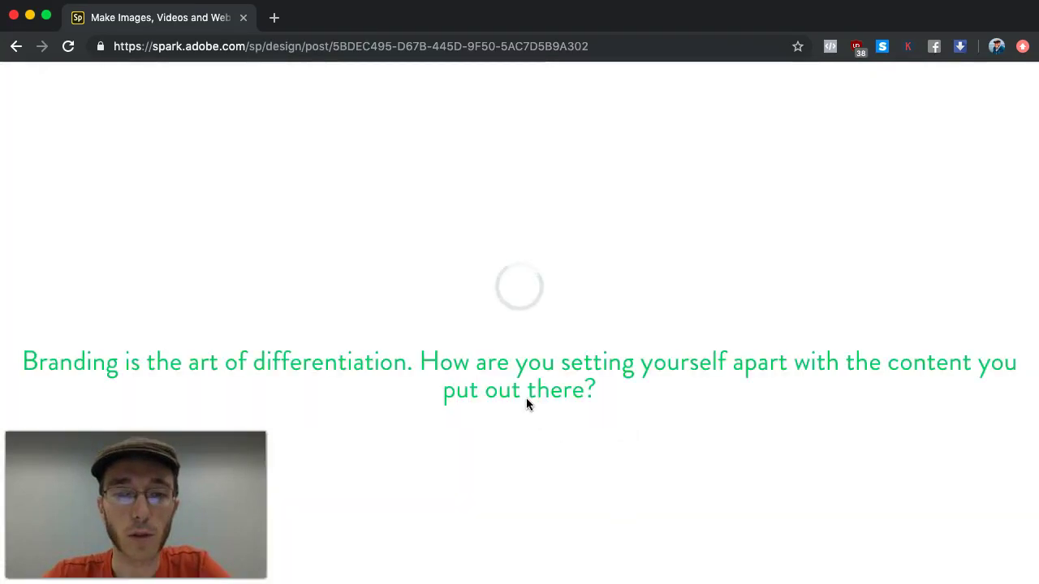